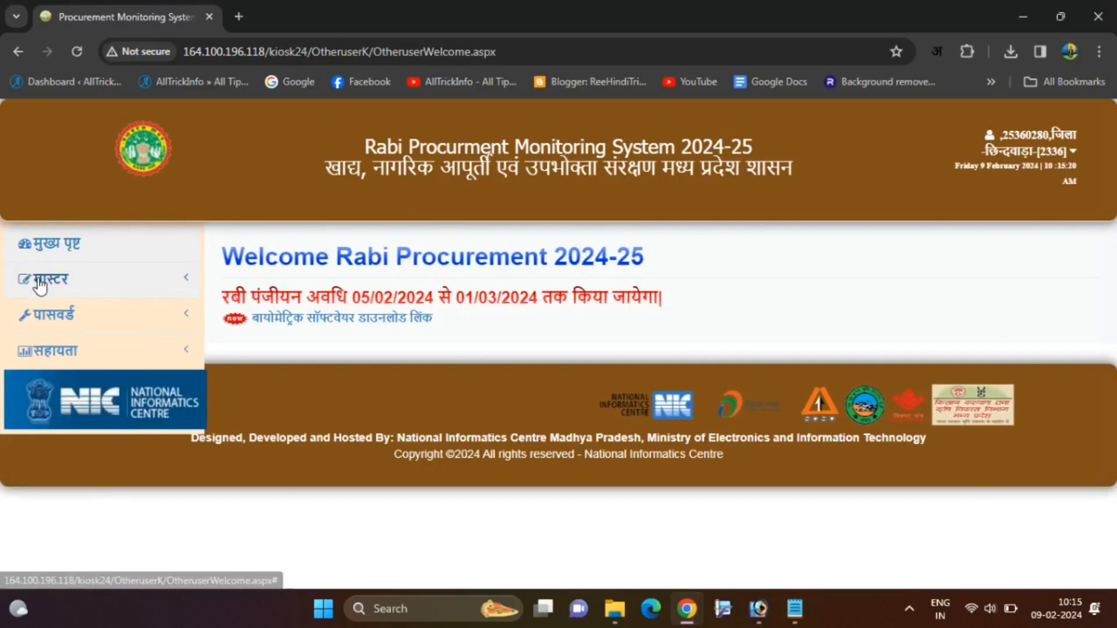
Open the OLD किसान पंजीयन renewal page from the मास्टर menu.
click(57, 280)
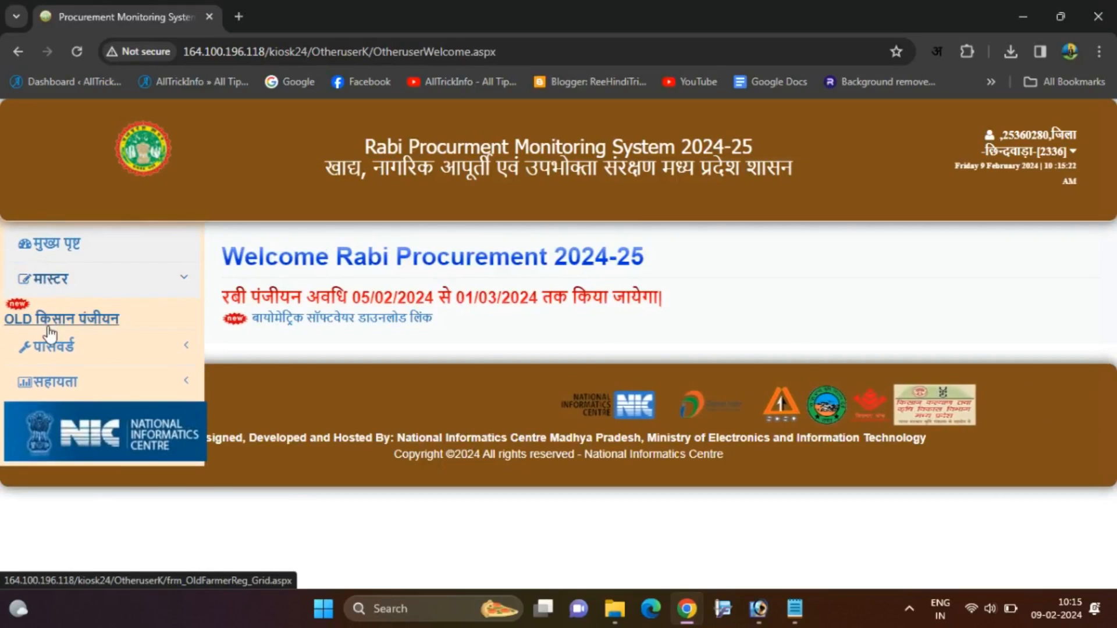
click(88, 330)
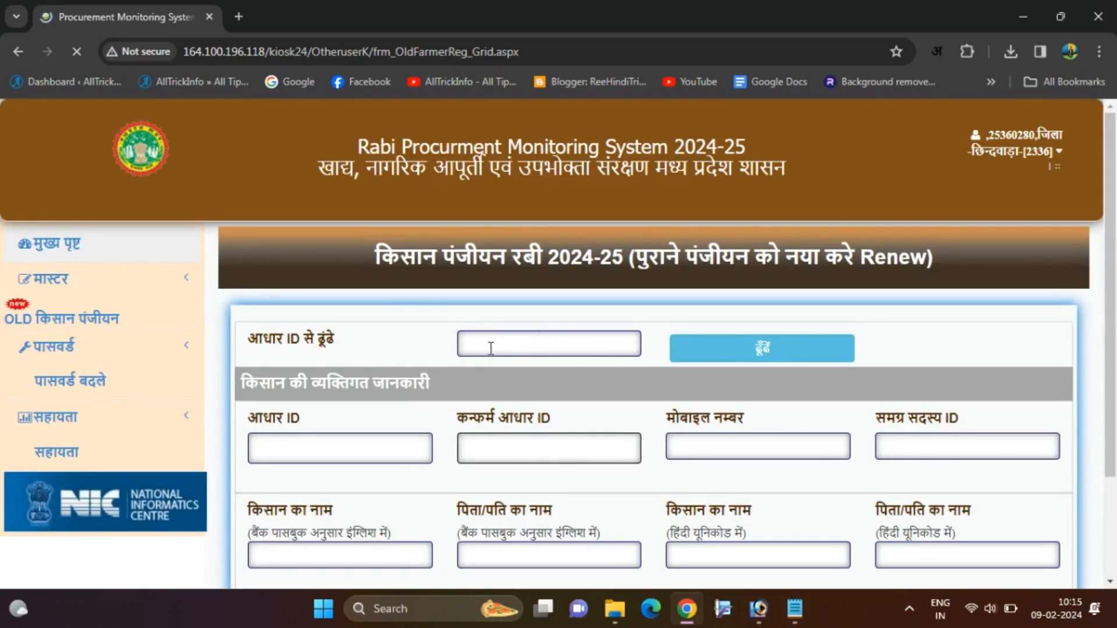
Look up the farmer by Aadhaar number on the Rabi 2024-25 renewal form.
scroll(460, 332, down, 2)
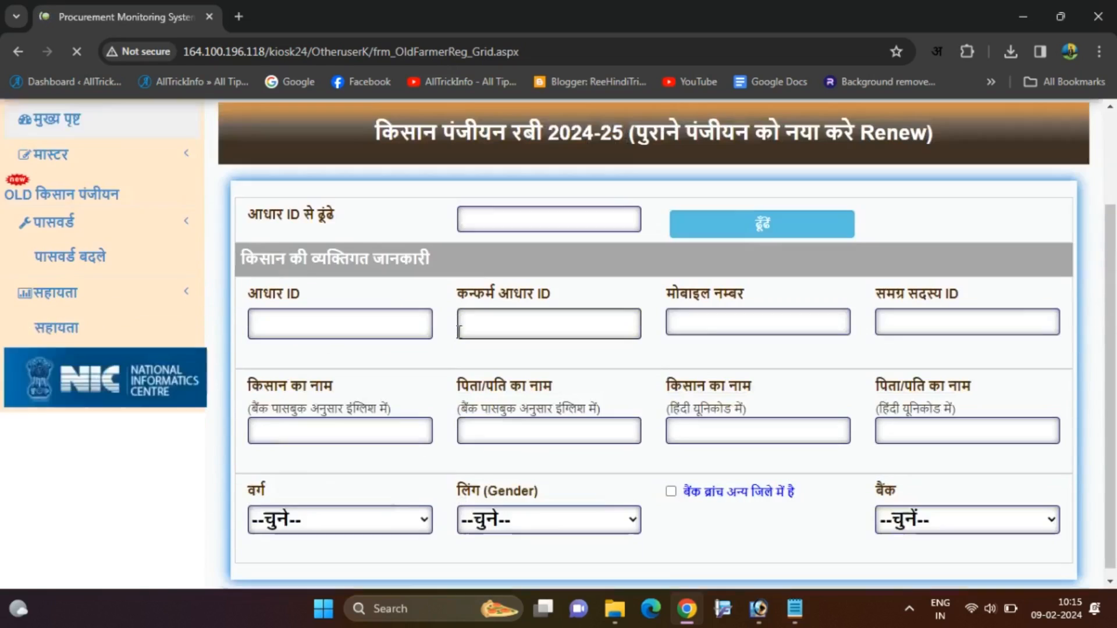
scroll(460, 335, up, 2)
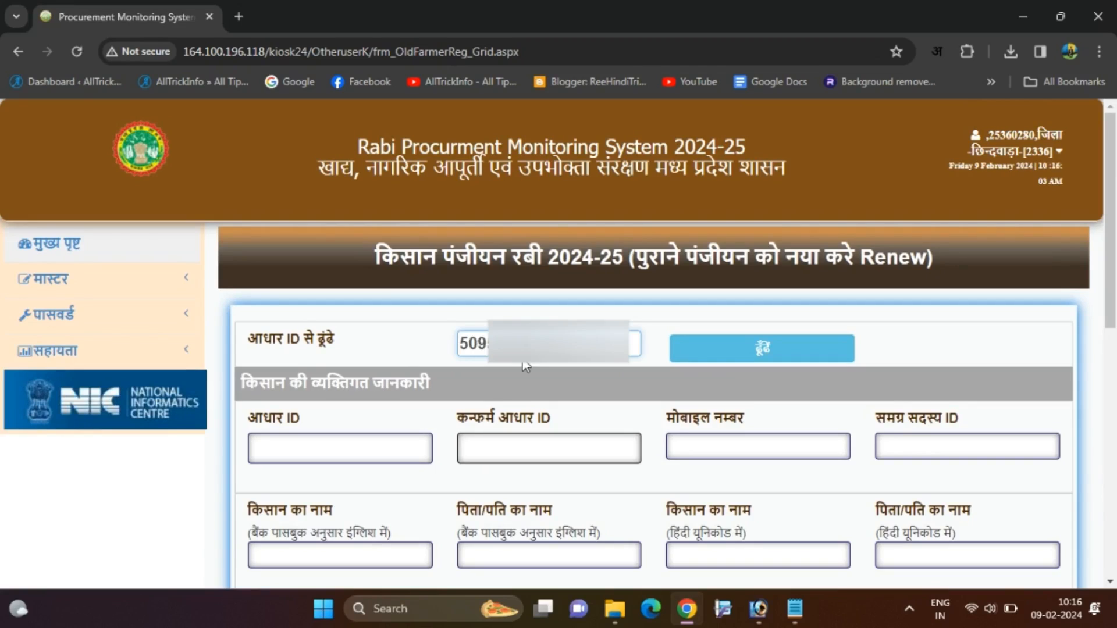
click(776, 347)
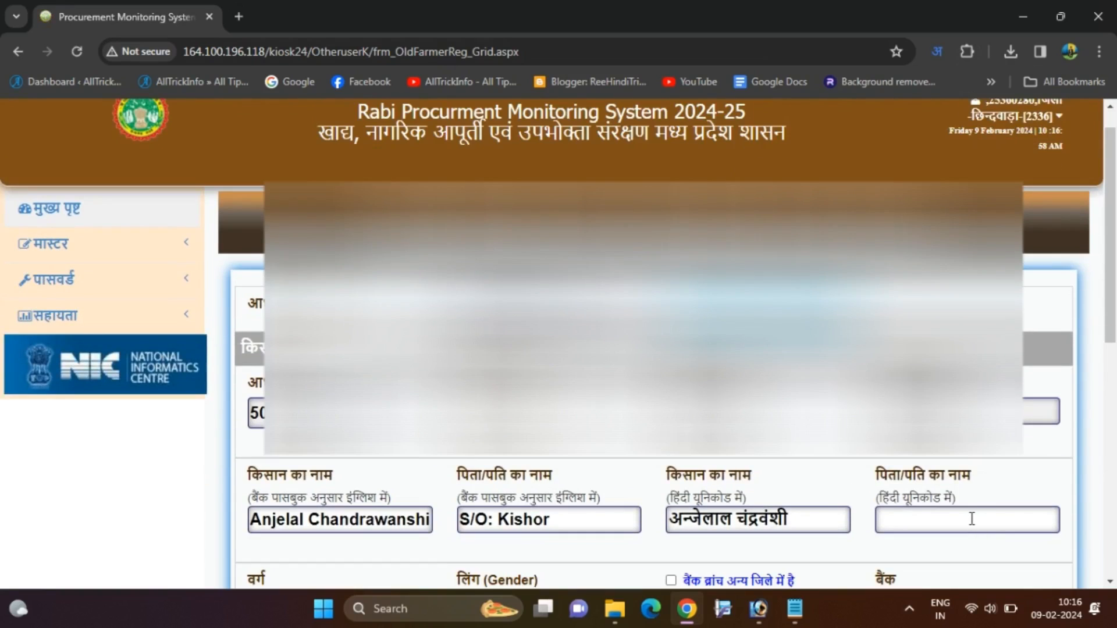
Type the father's name in Hindi in the पिता/पति का नाम field, then turn Hindi typing off.
click(971, 518)
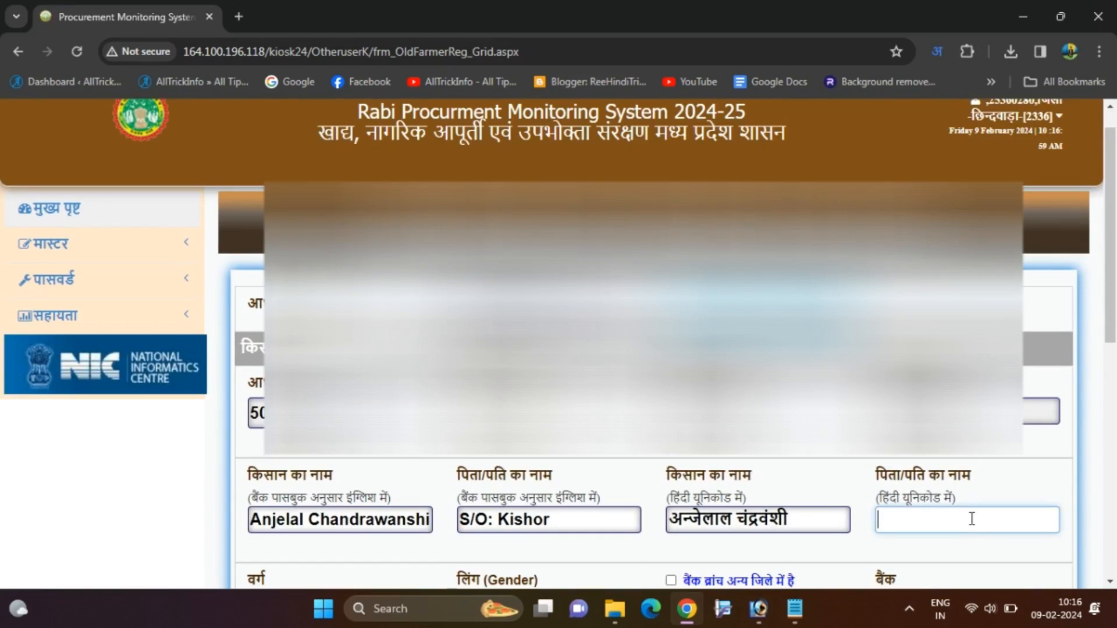
text(kishor)
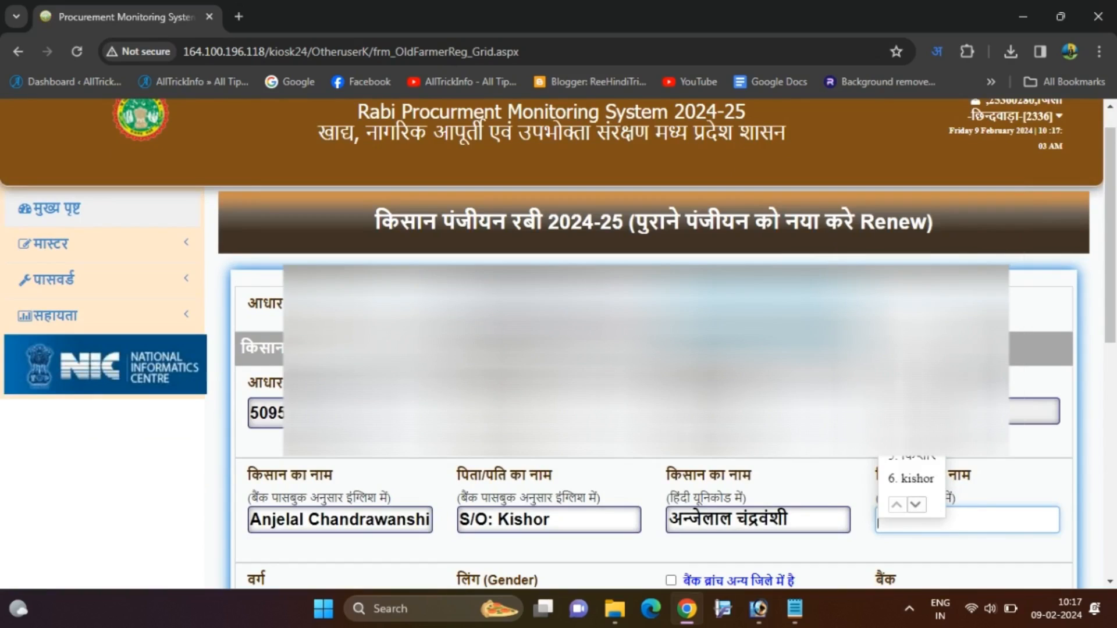
key(space)
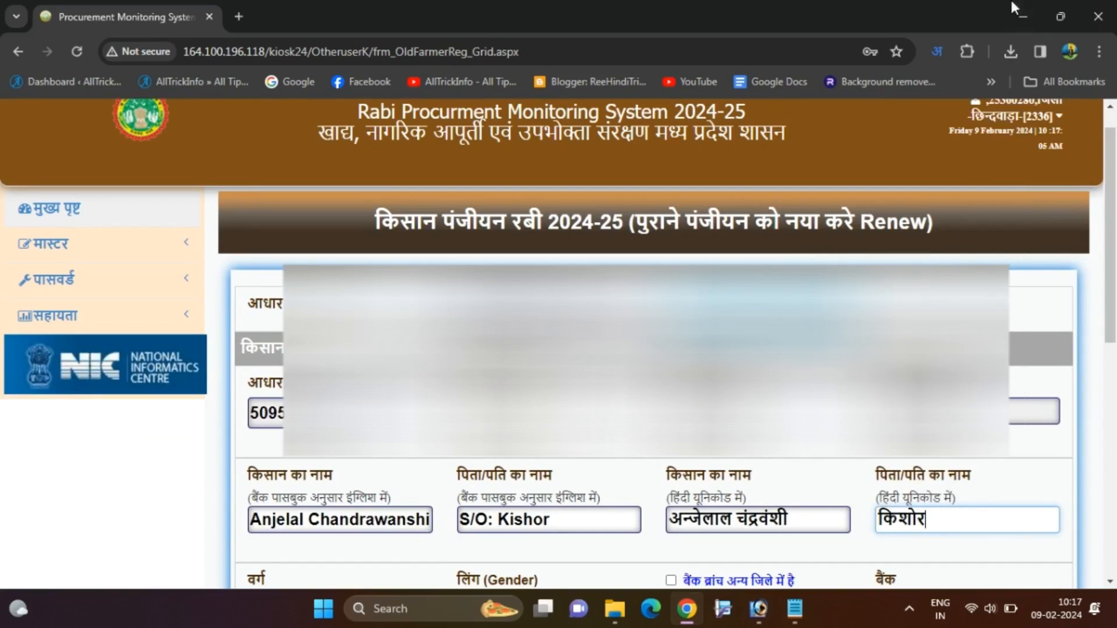
click(937, 57)
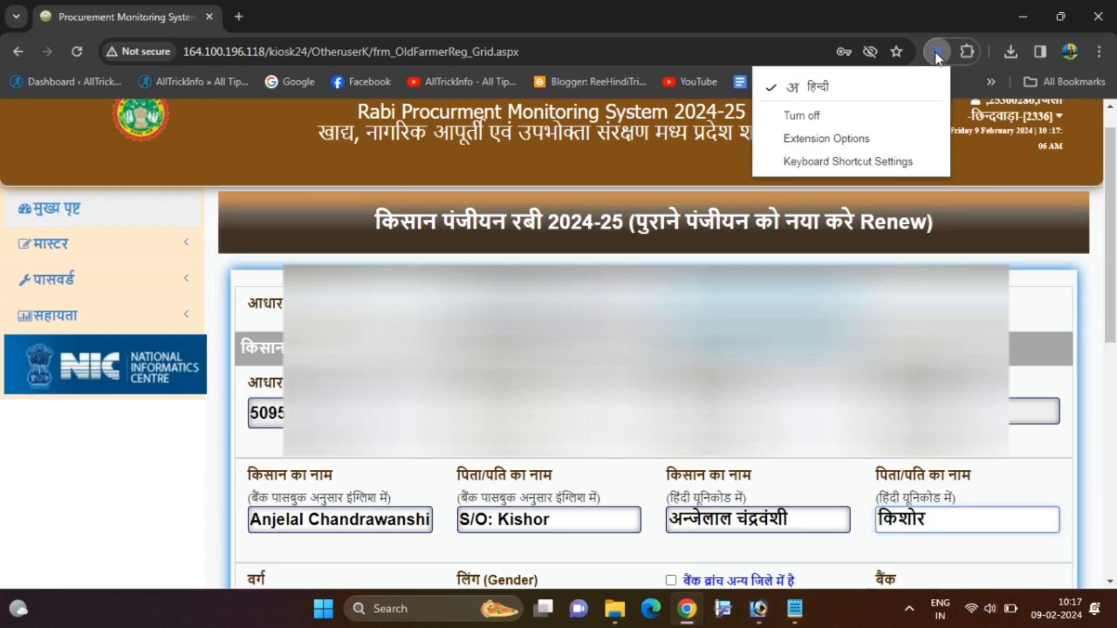
click(889, 81)
Select INDIAN BANK as the farmer's bank and review the remaining form fields.
click(640, 442)
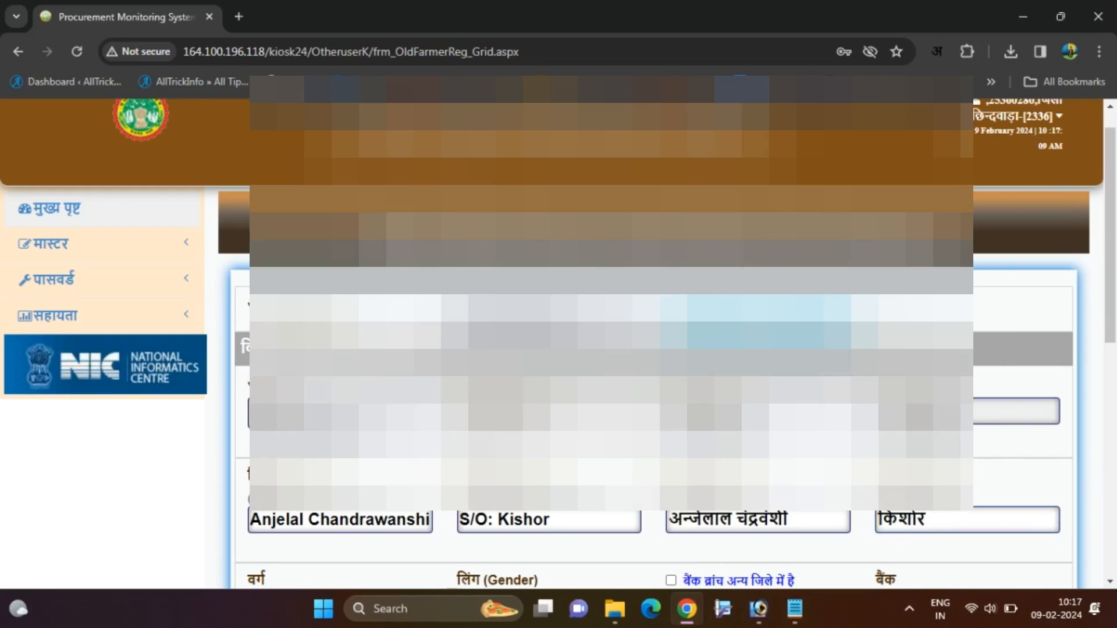
scroll(641, 442, down, 1)
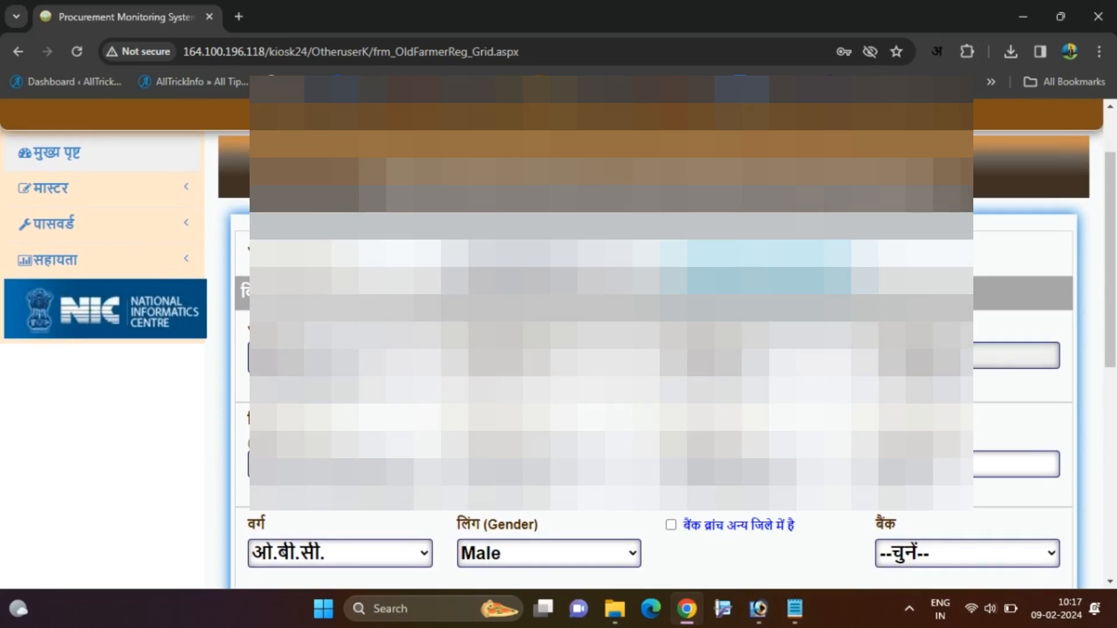
scroll(640, 442, down, 2)
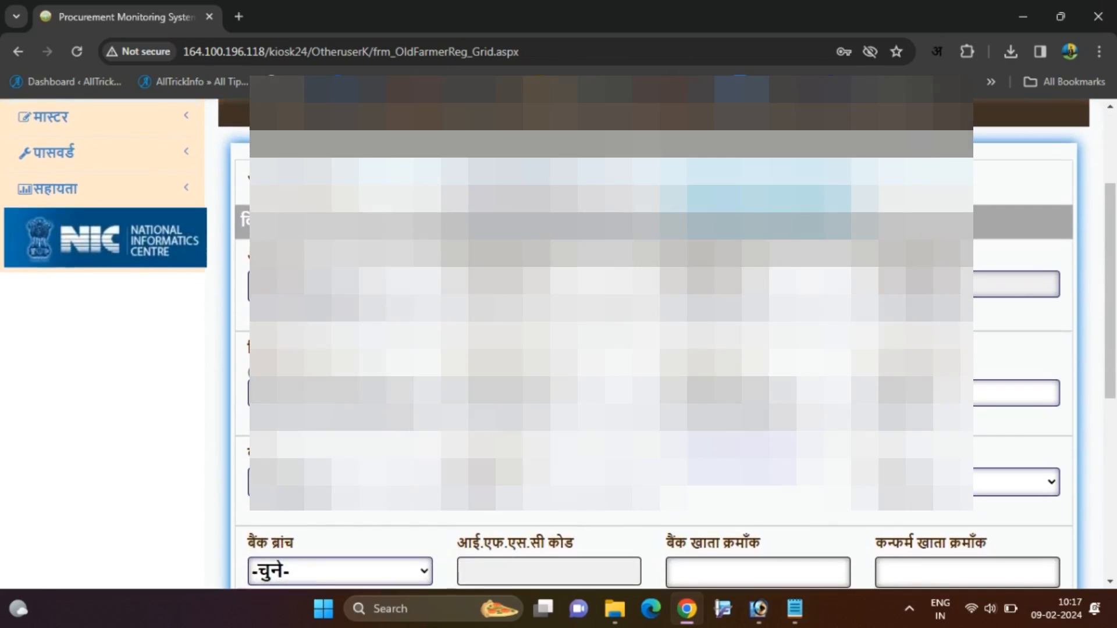
scroll(558, 344, down, 1)
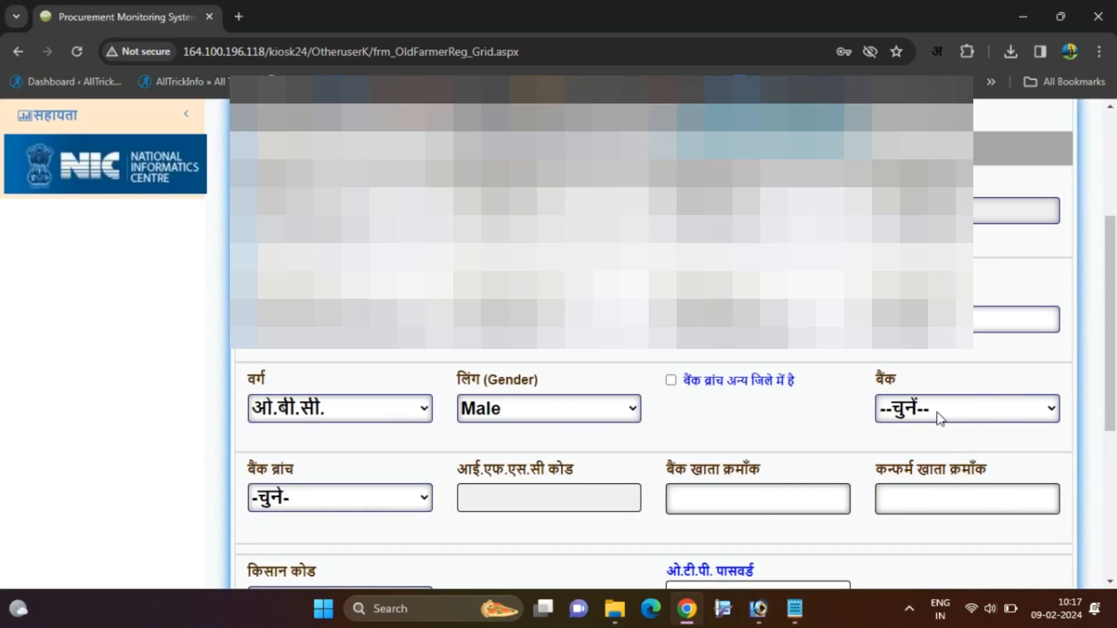
click(940, 418)
key(i)
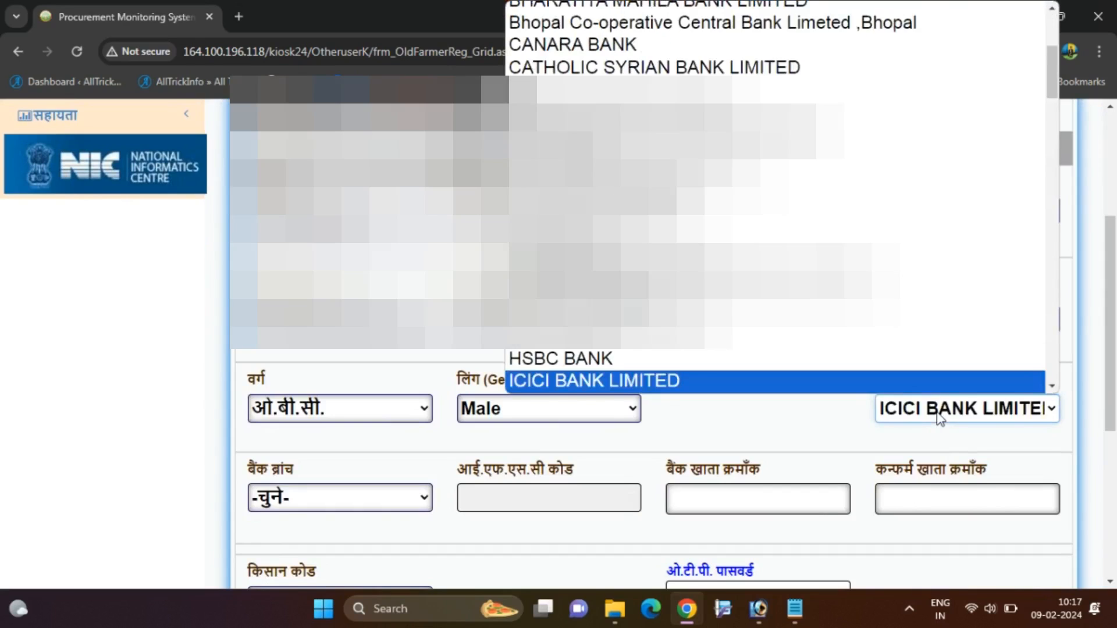
key(n)
key(Return)
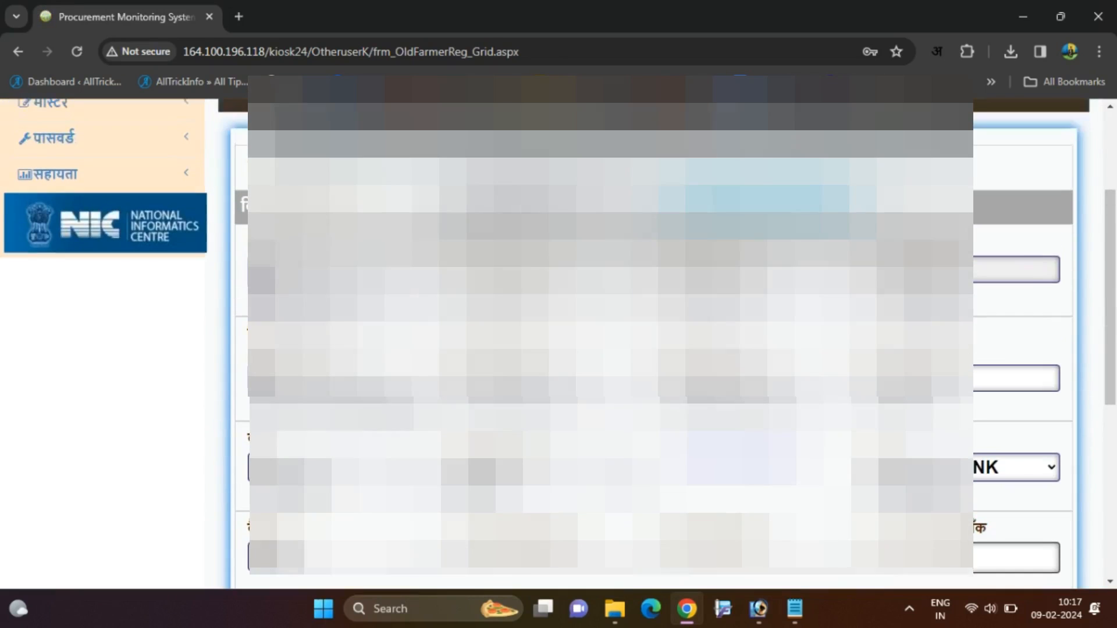
scroll(651, 350, down, 2)
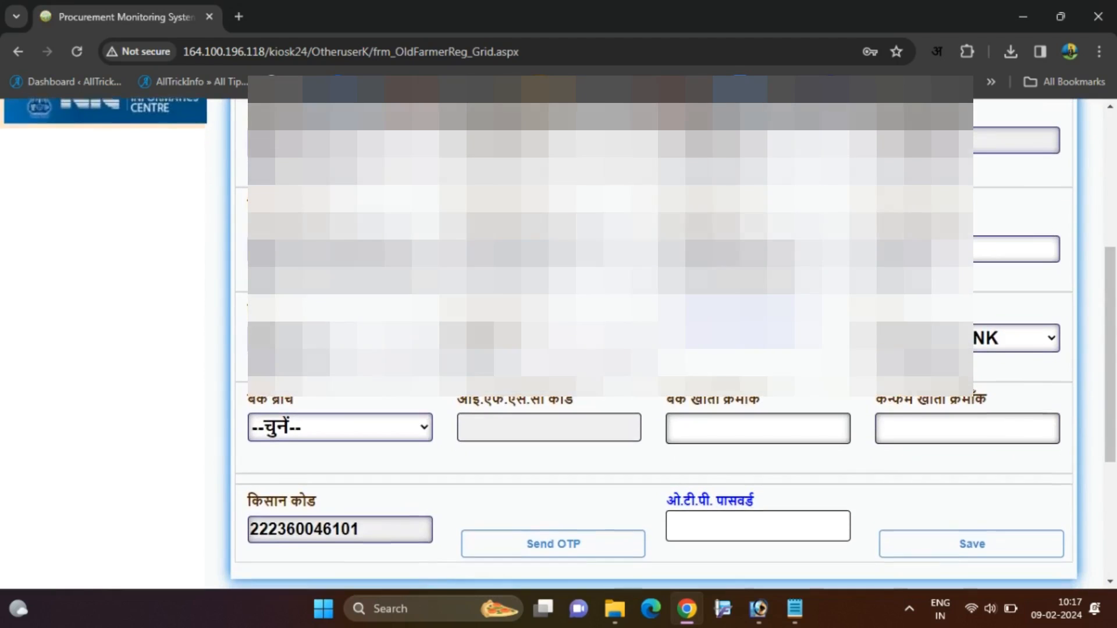
scroll(558, 343, up, 2)
scroll(652, 343, up, 1)
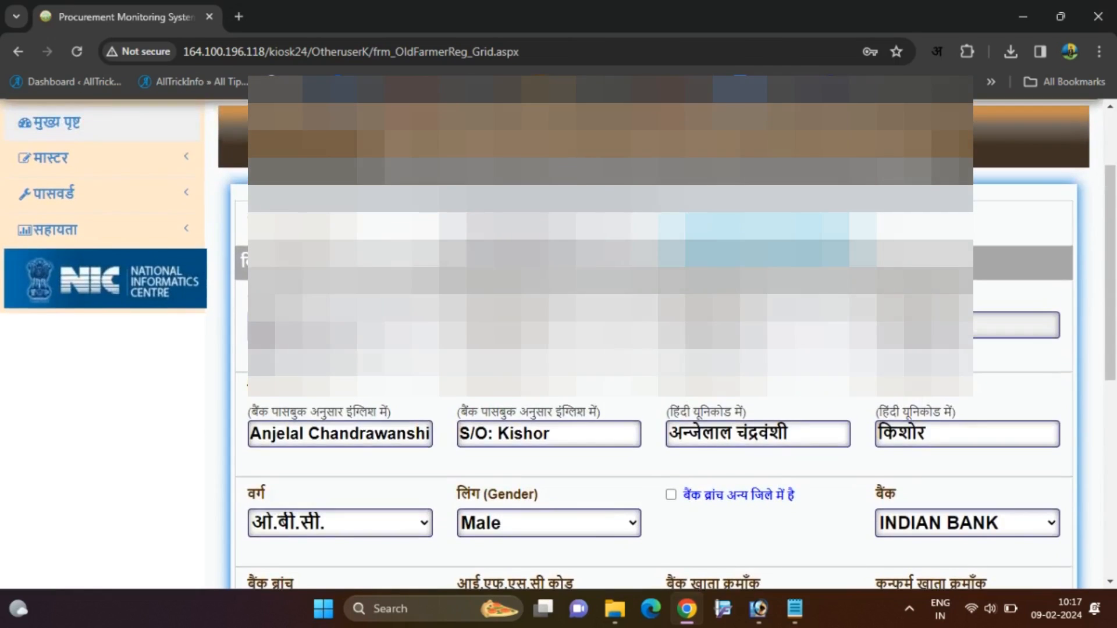
scroll(652, 343, down, 1)
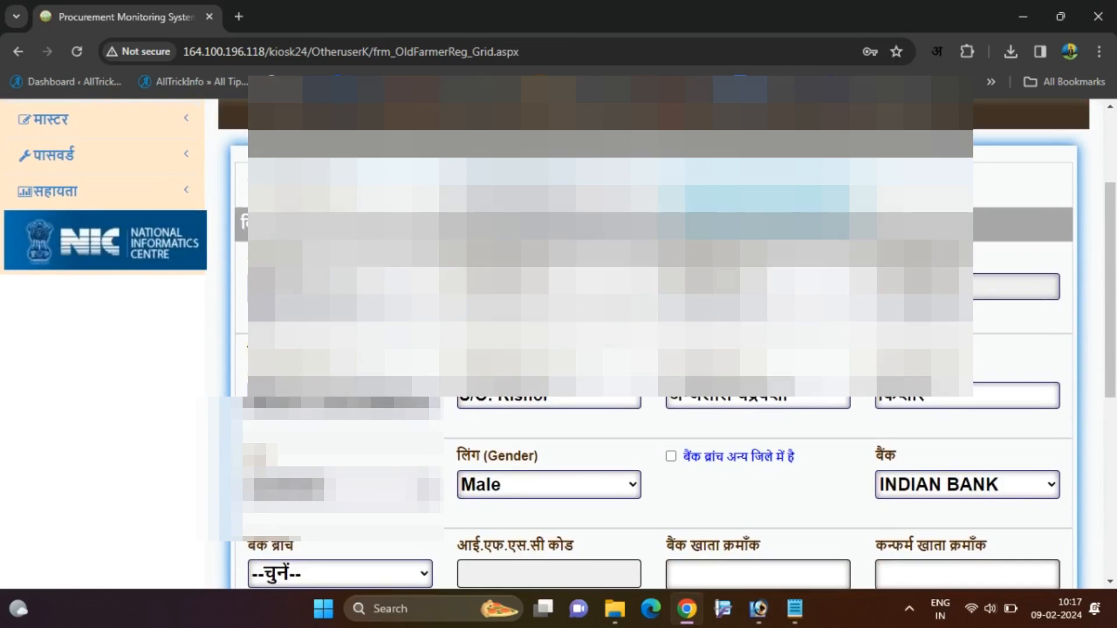
scroll(652, 344, down, 3)
scroll(593, 431, down, 1)
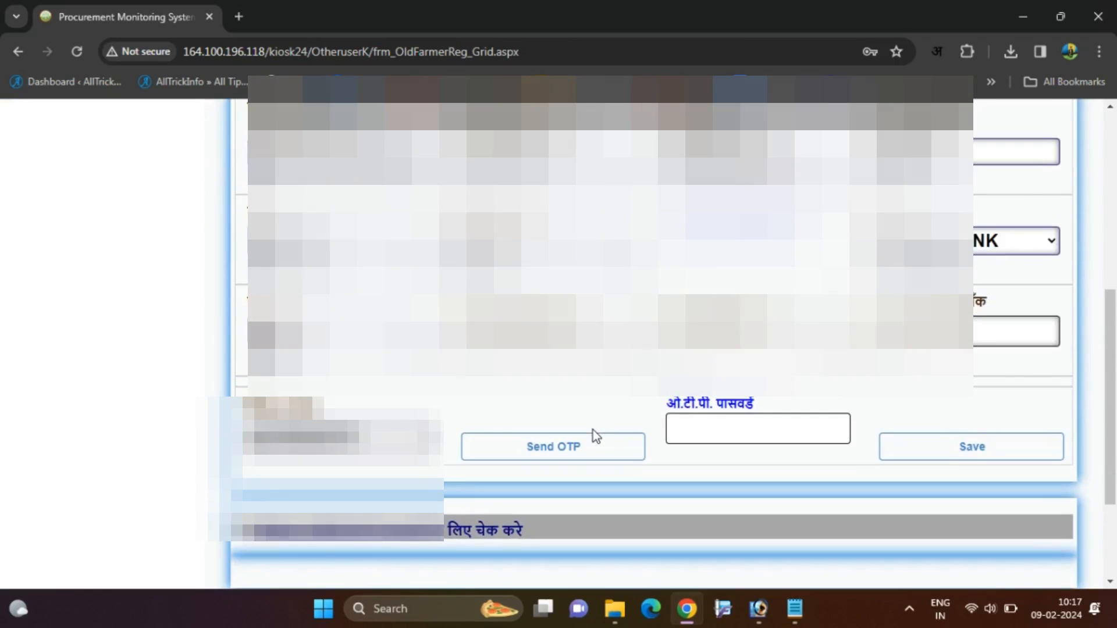
scroll(652, 343, up, 1)
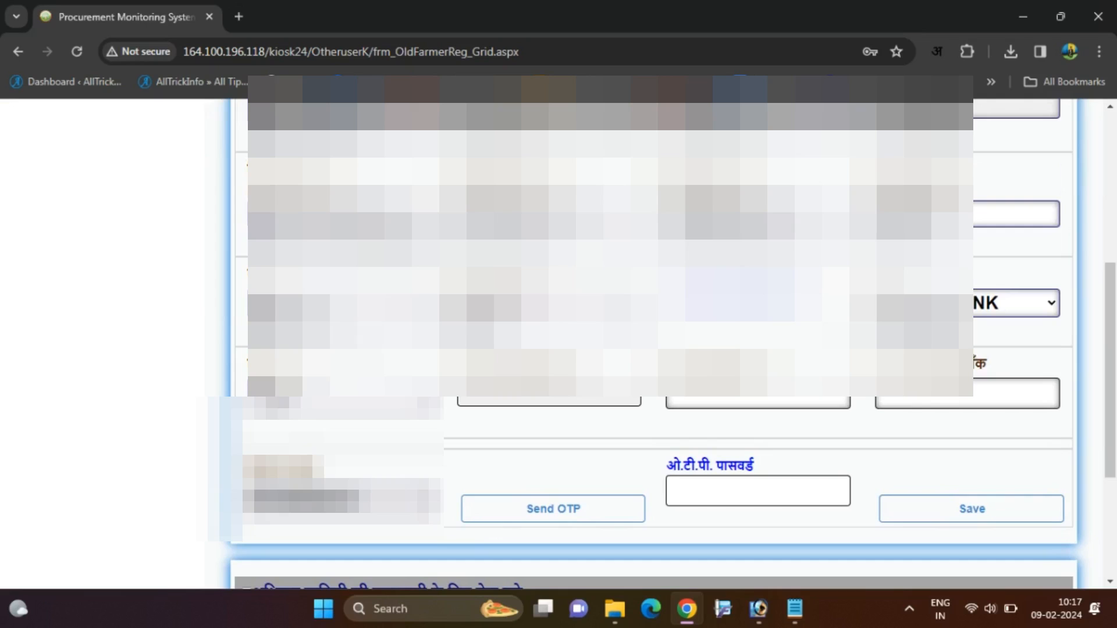
Choose SINGODI as the bank branch, filling IFSC IDIB000S713.
click(349, 393)
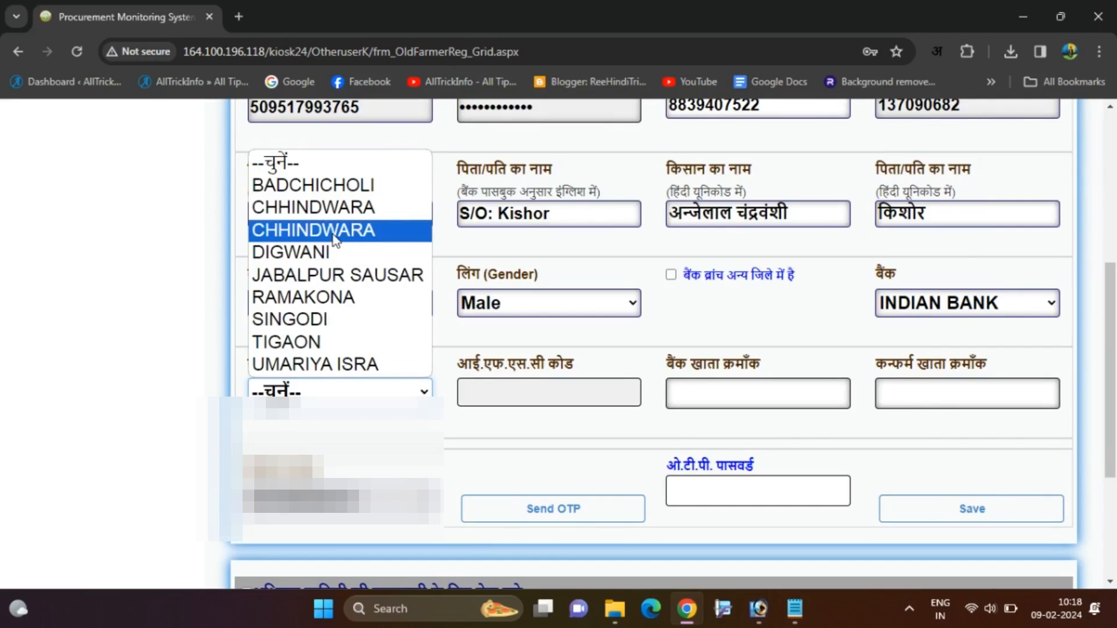
click(342, 381)
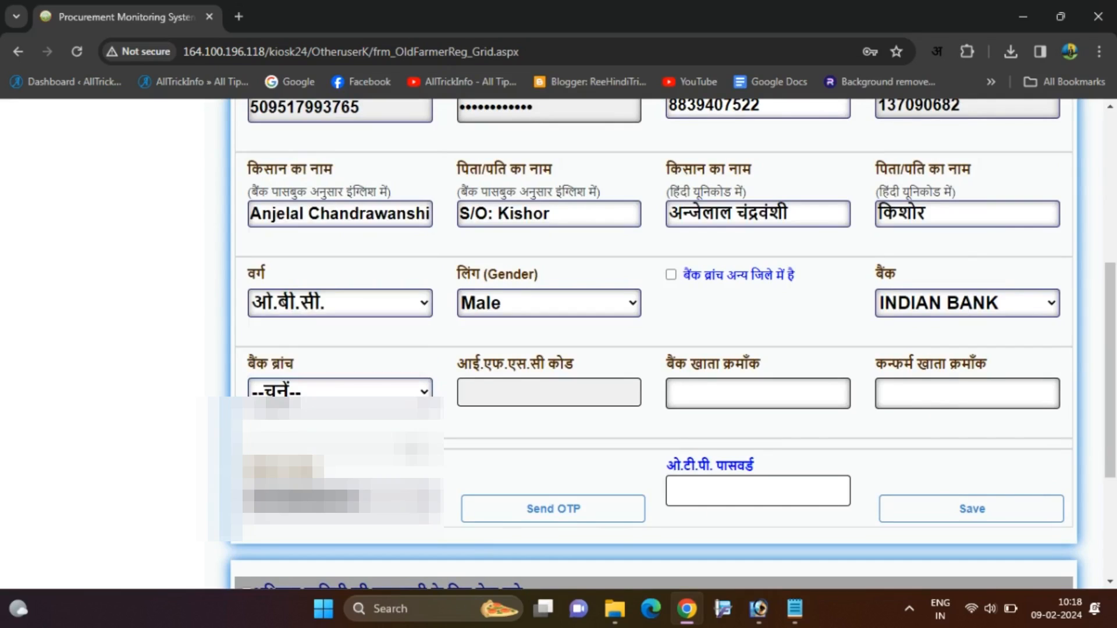
click(337, 395)
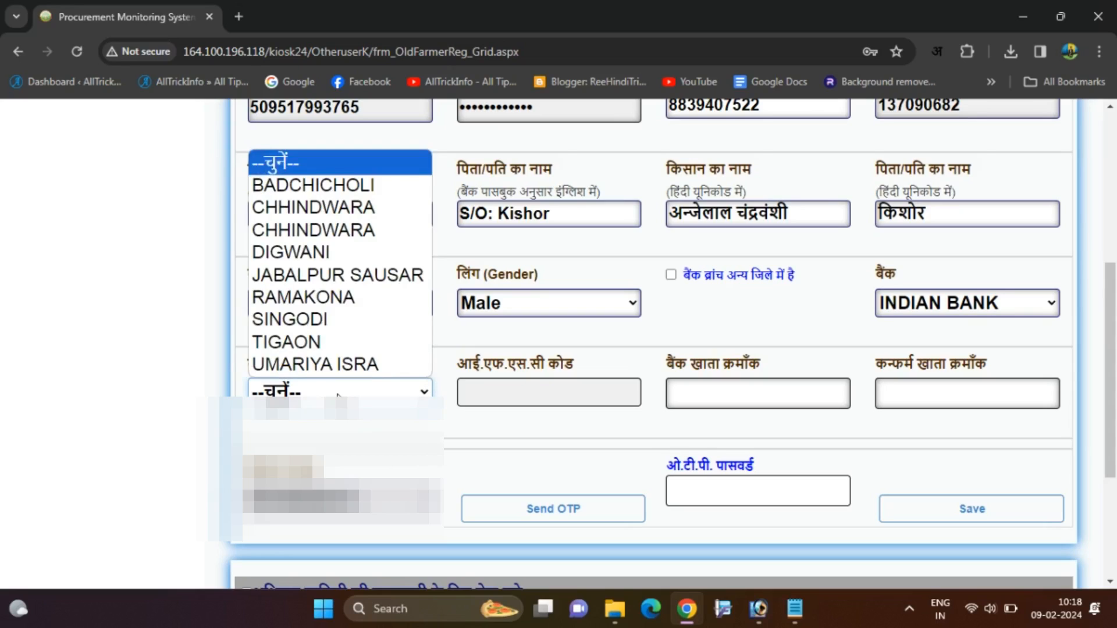
click(336, 327)
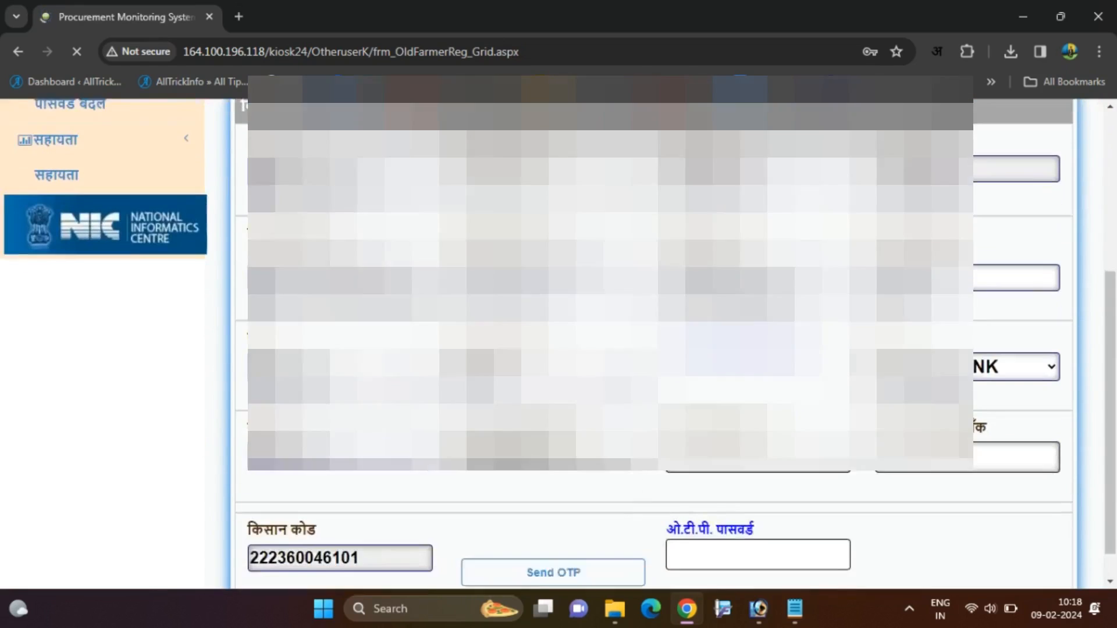
scroll(610, 326, down, 1)
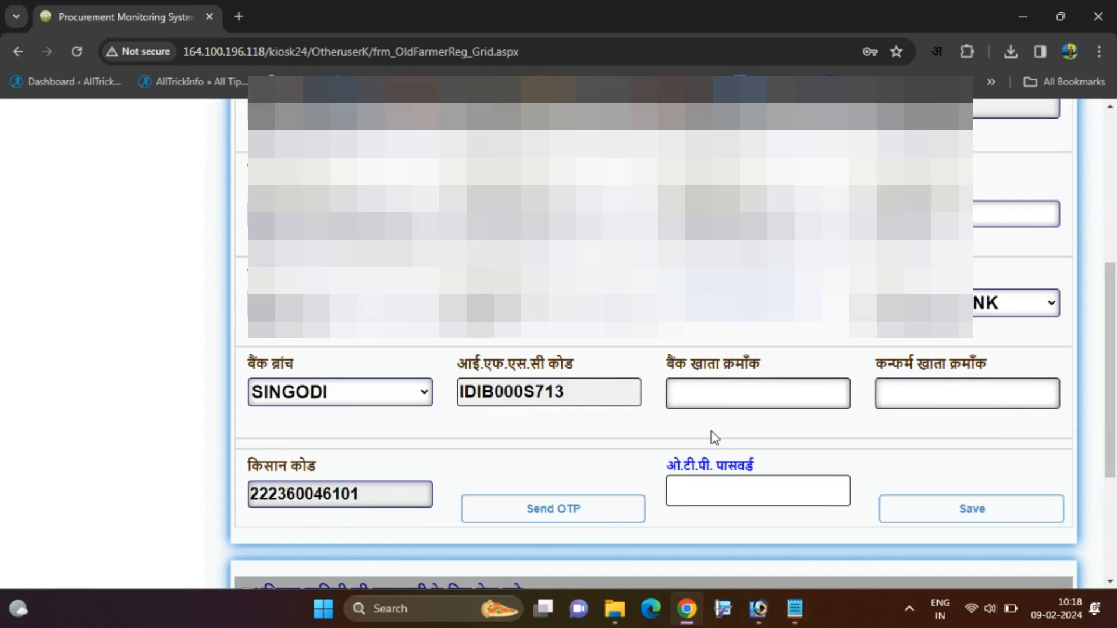
Enter the farmer's bank account number and begin retyping it in the confirmation field.
click(712, 400)
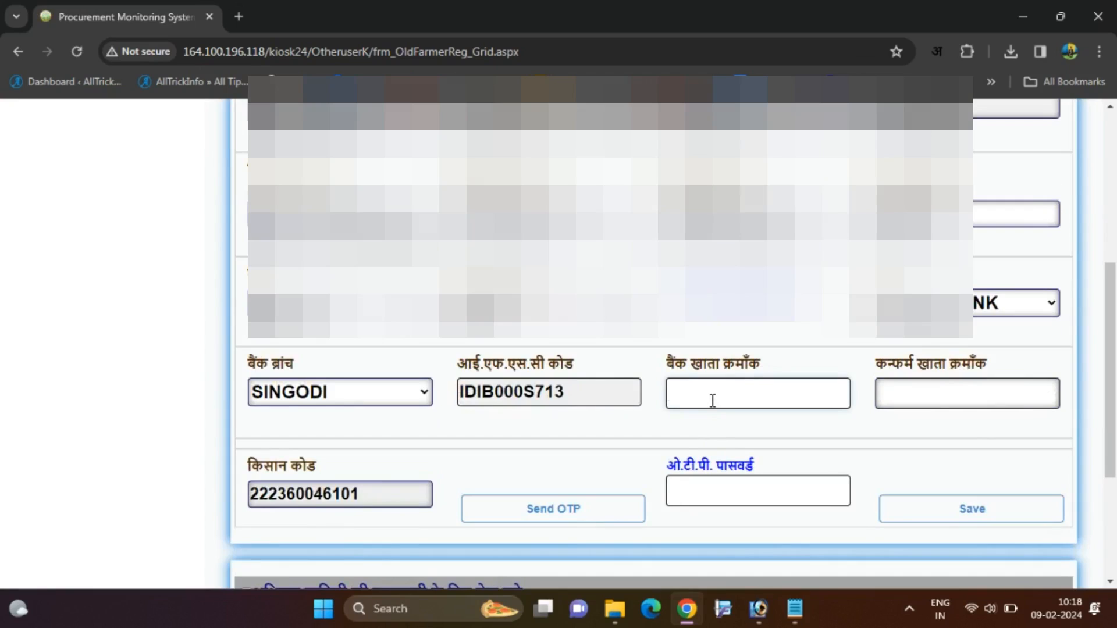
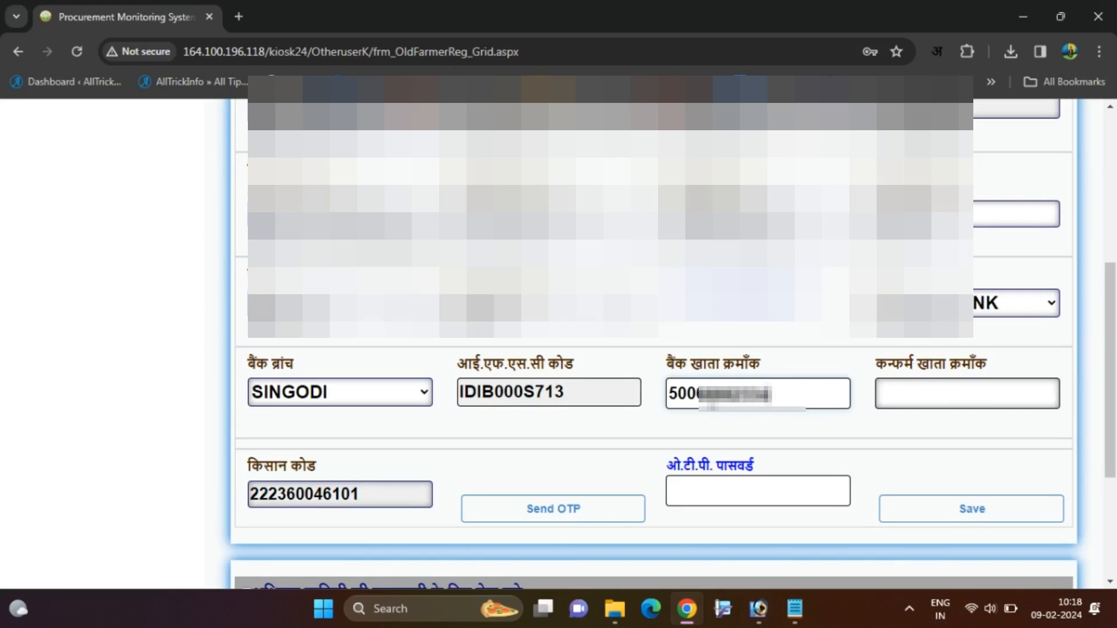
click(899, 387)
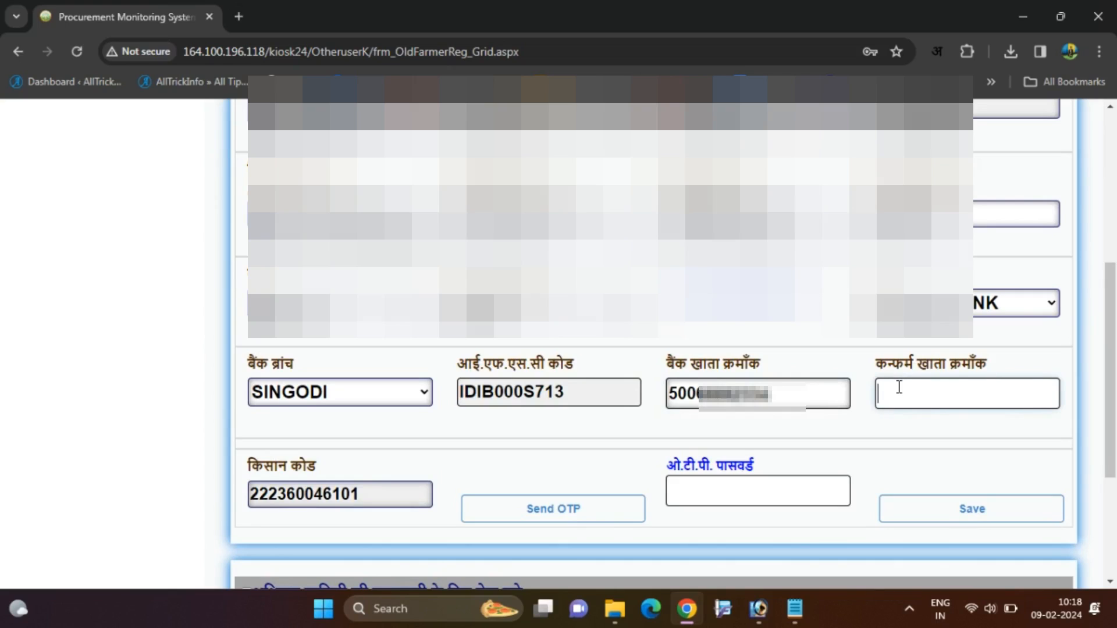
text(5)
scroll(899, 387, down, 2)
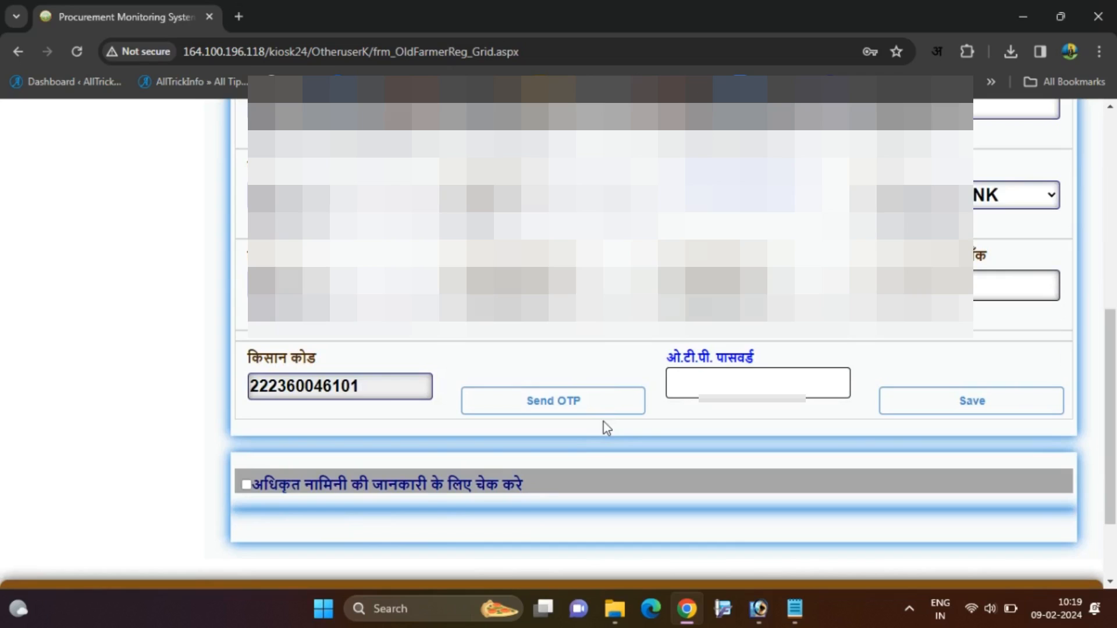
Send the OTP to the farmer and bring the OTP password field into view.
click(560, 410)
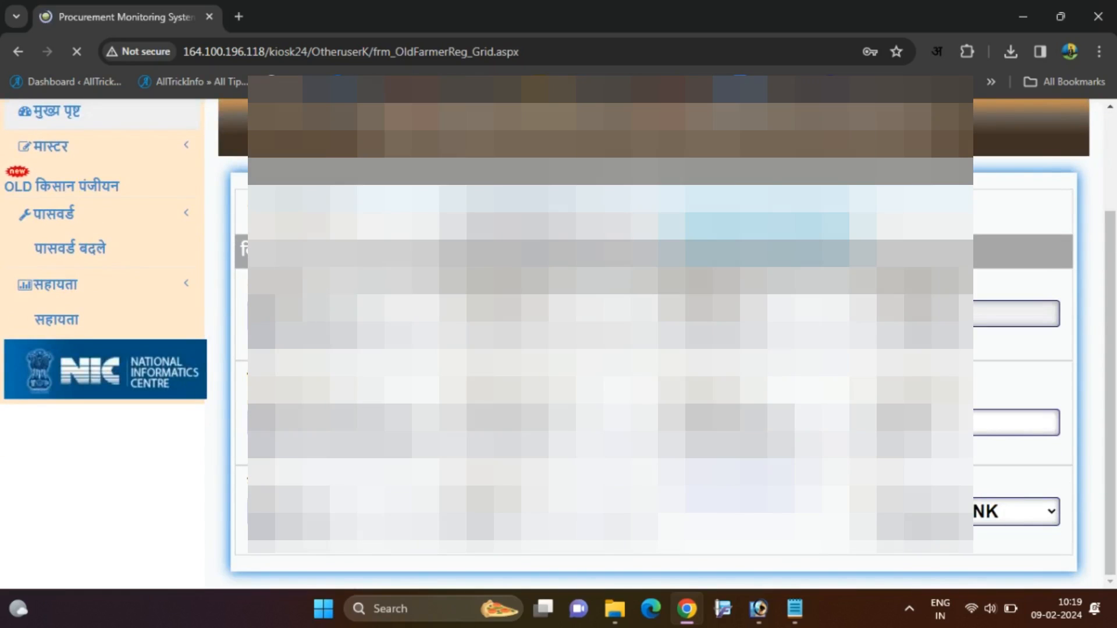
scroll(640, 349, down, 3)
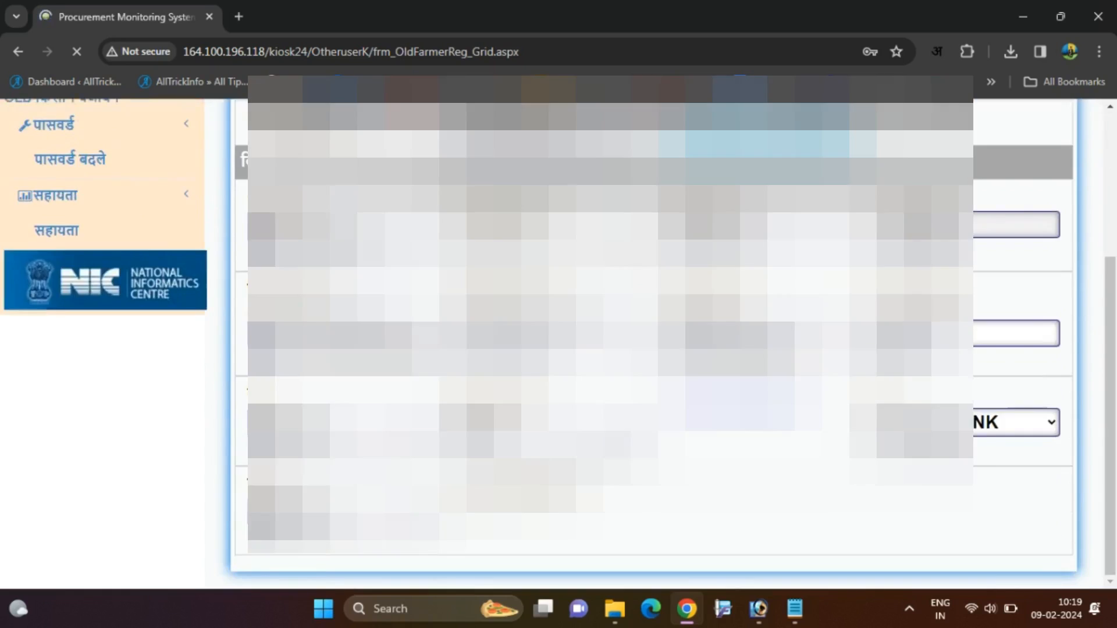
scroll(695, 426, down, 2)
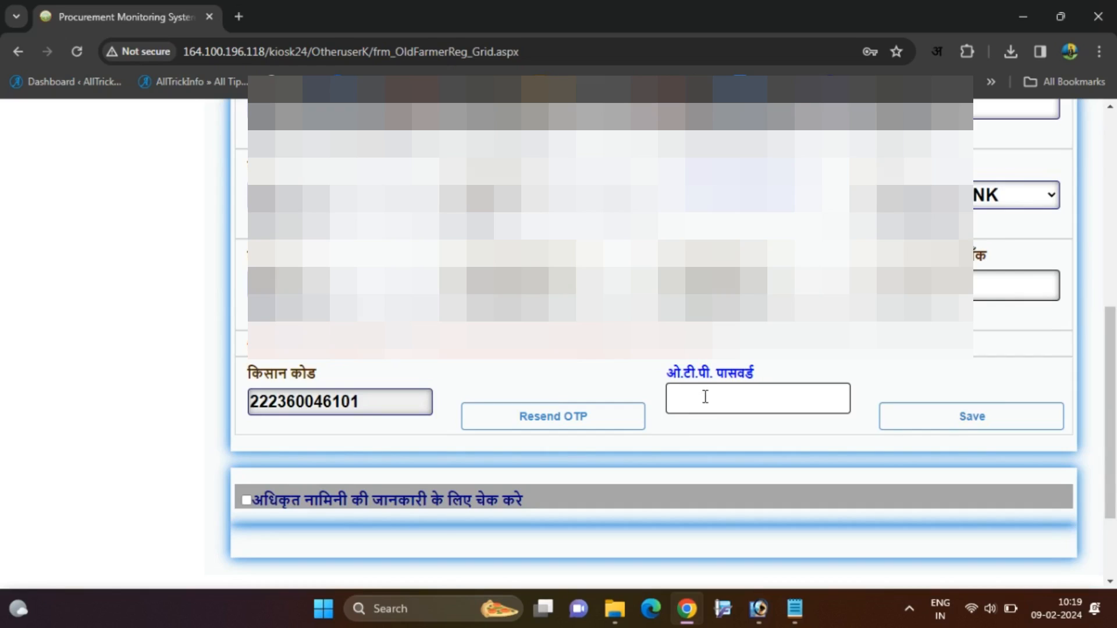
Enter the received OTP and save, revealing the land details with district छिन्दवाड़ा.
scroll(705, 396, down, 2)
scroll(705, 397, up, 2)
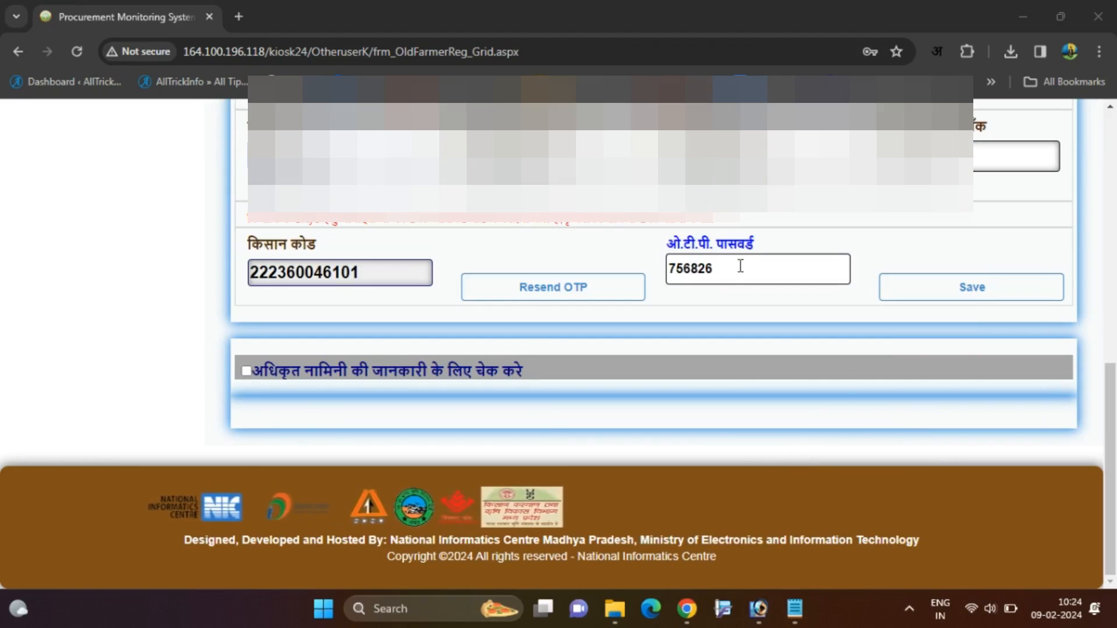
click(740, 266)
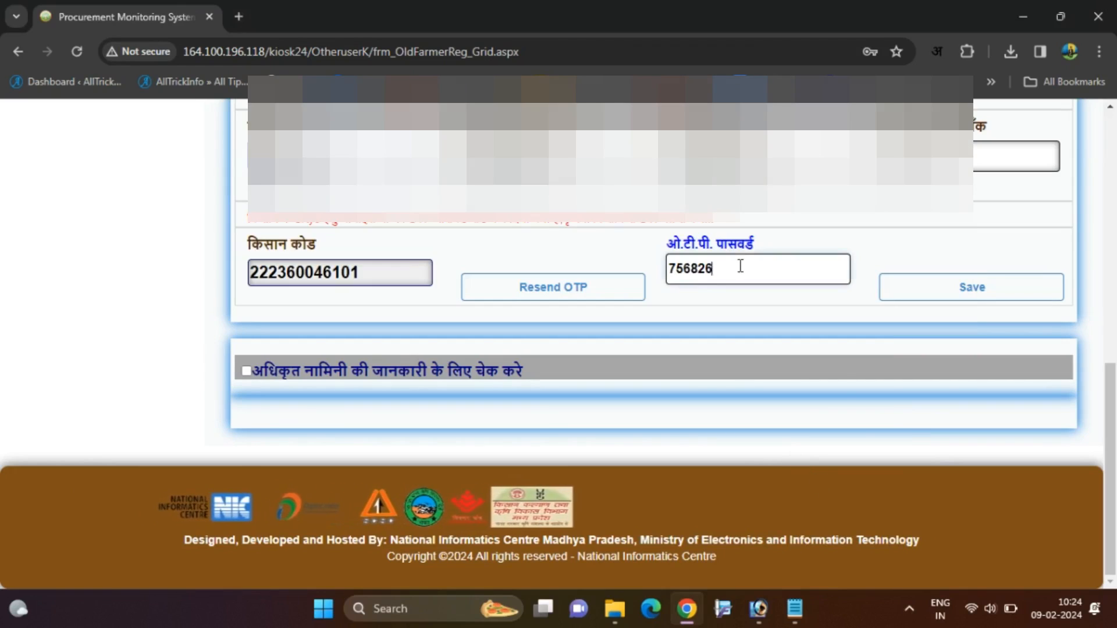
click(969, 298)
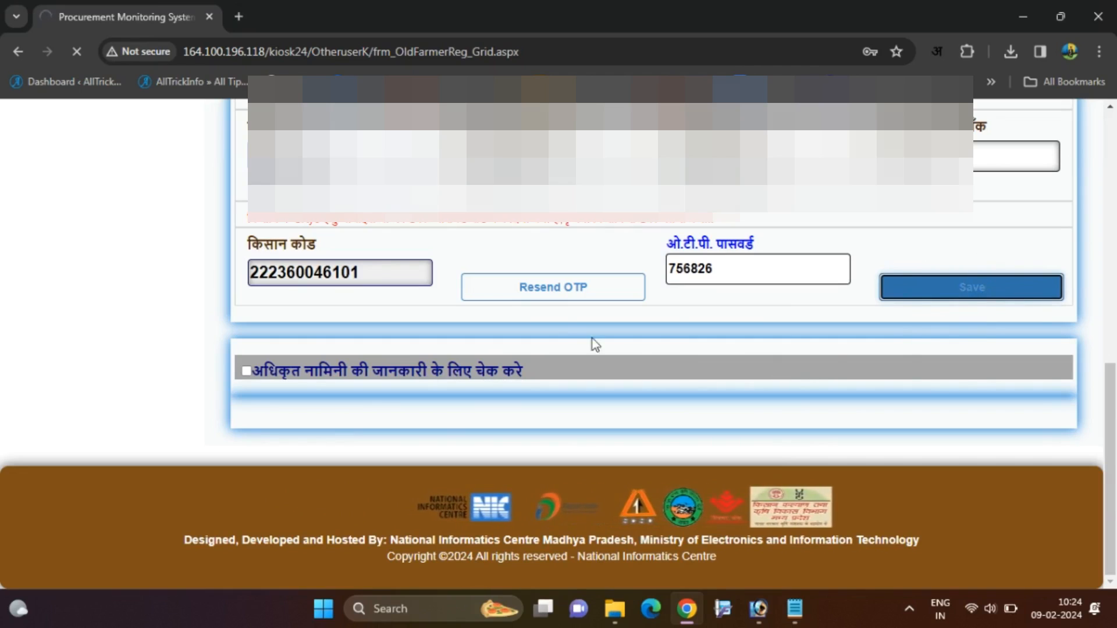
scroll(611, 343, up, 9)
scroll(611, 343, down, 14)
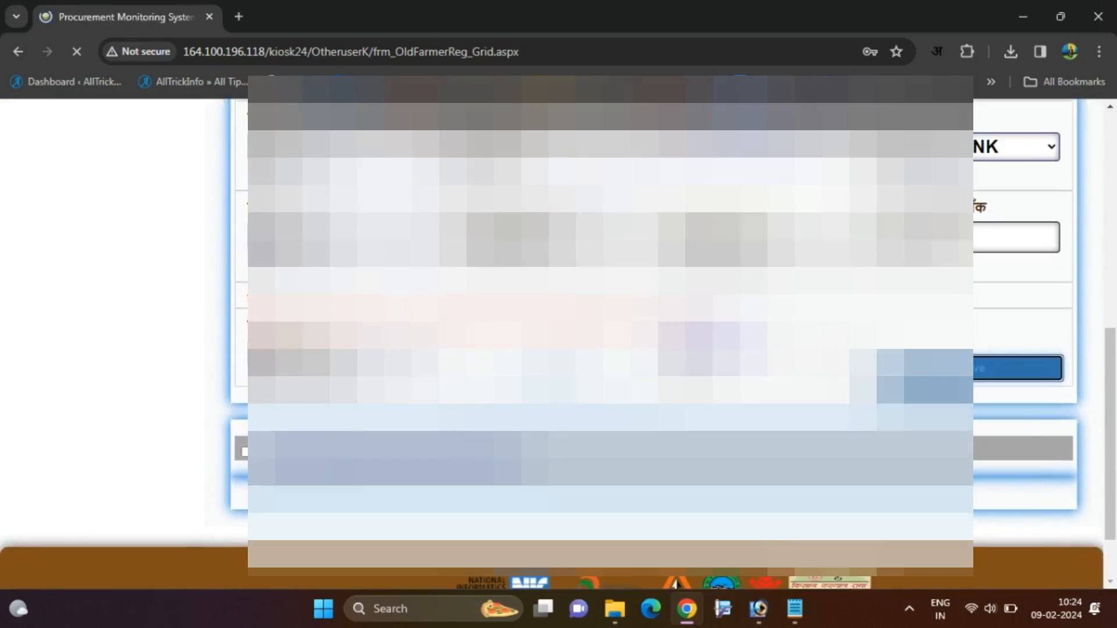
scroll(611, 344, down, 1)
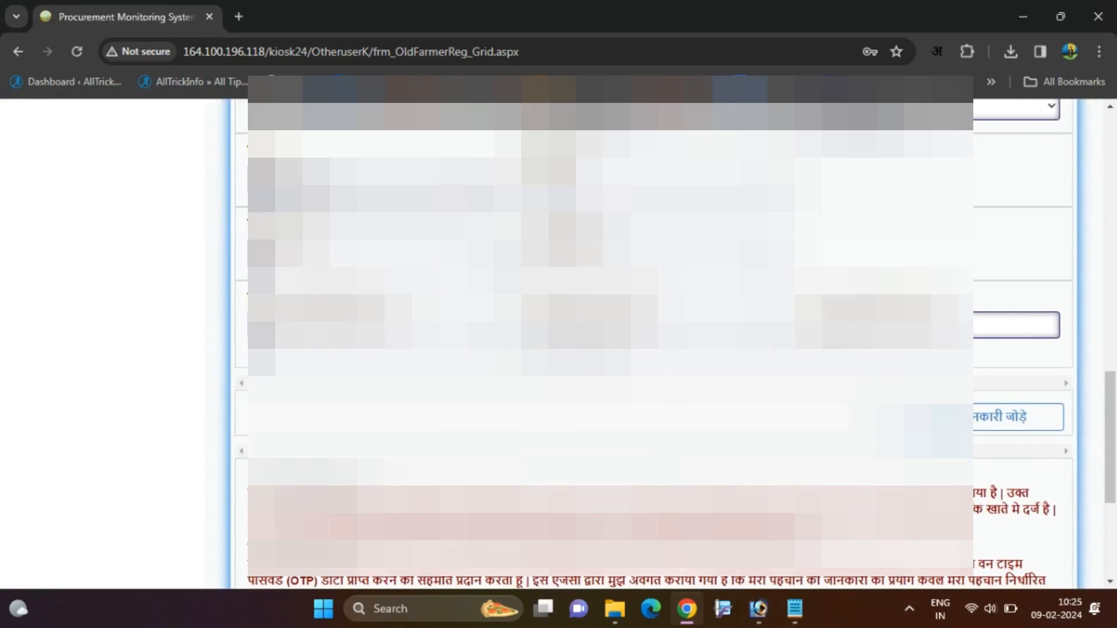
scroll(590, 325, up, 2)
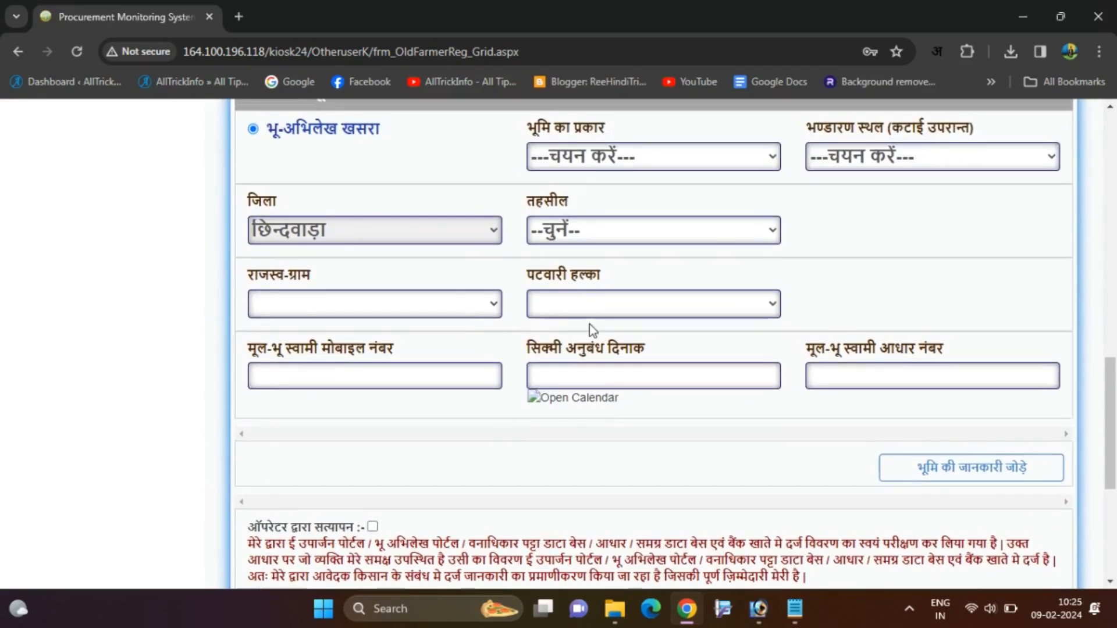
scroll(589, 324, up, 3)
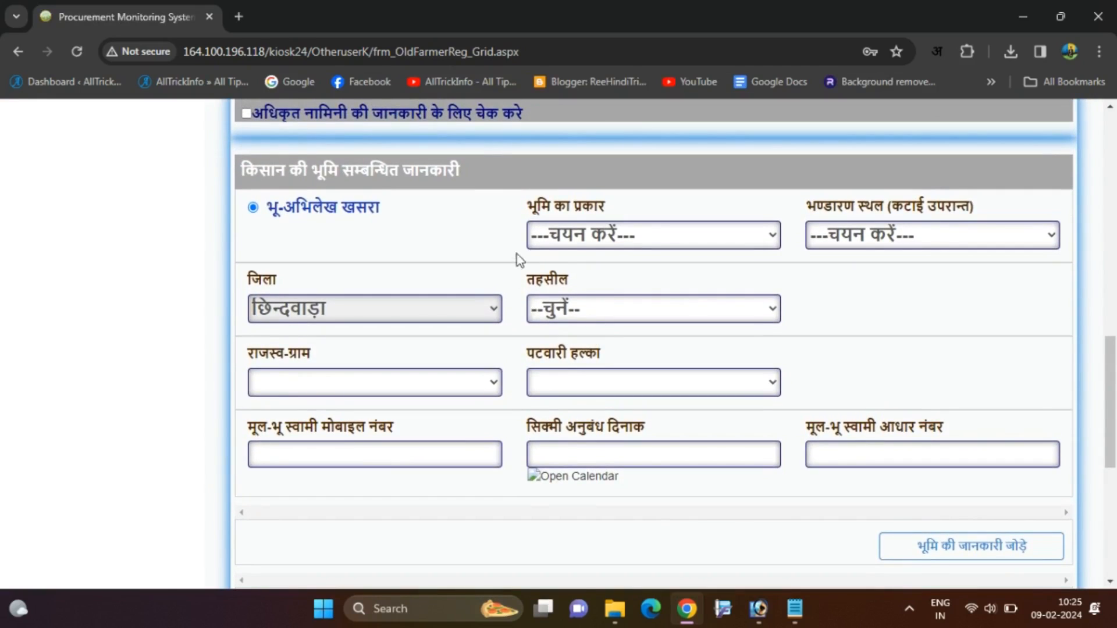
Set land type स्वयं, storage location निवास स्थल and tehsil छिंदवाड़ा-233601.
click(593, 237)
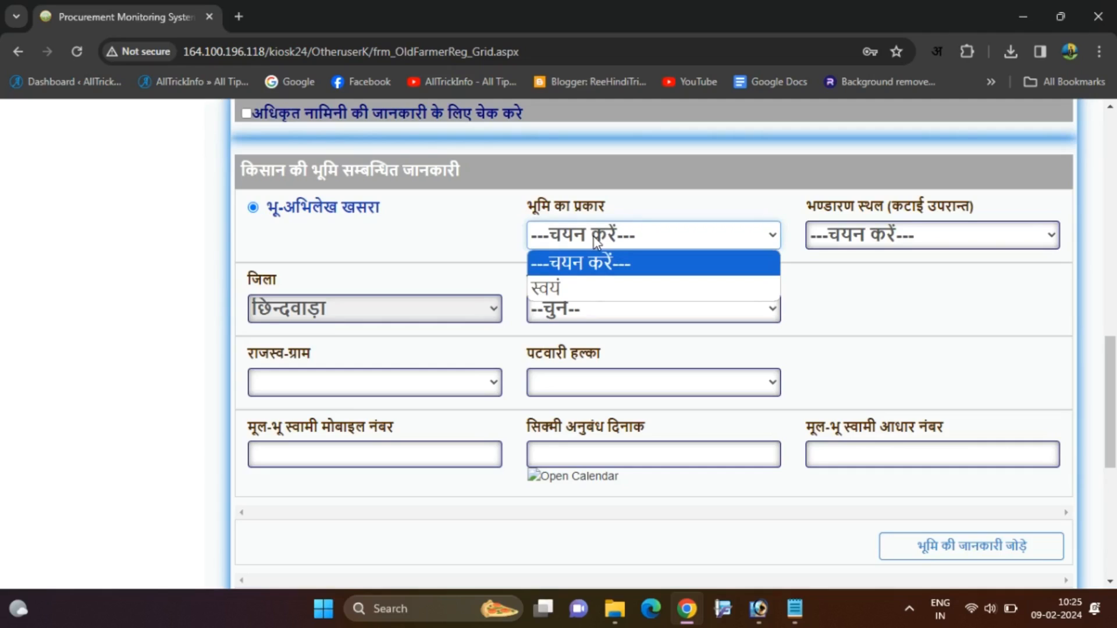
click(562, 282)
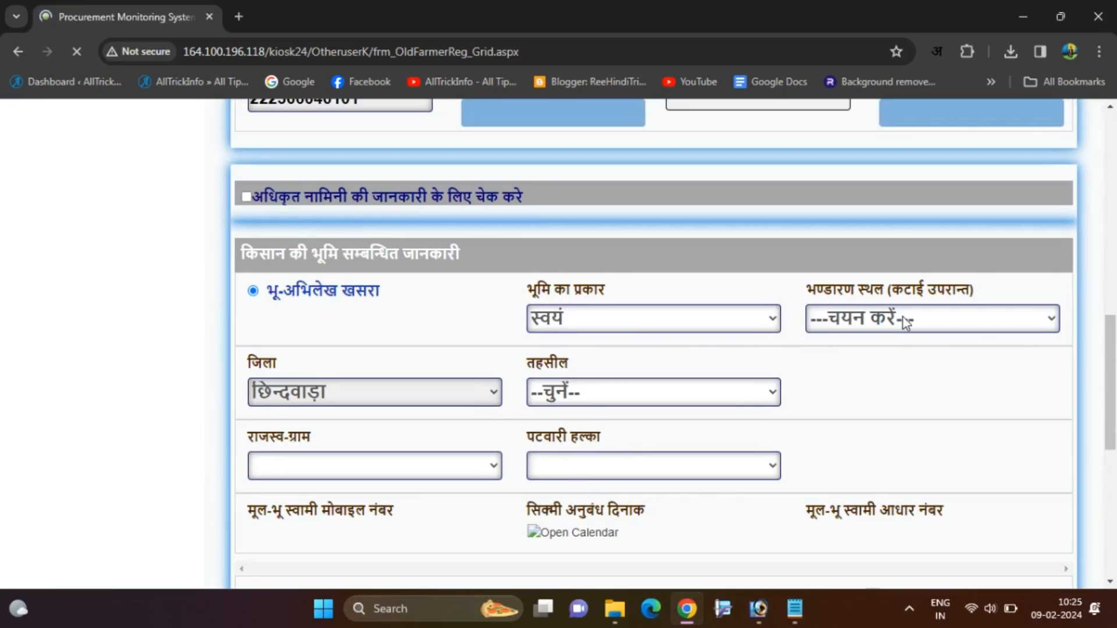
click(903, 317)
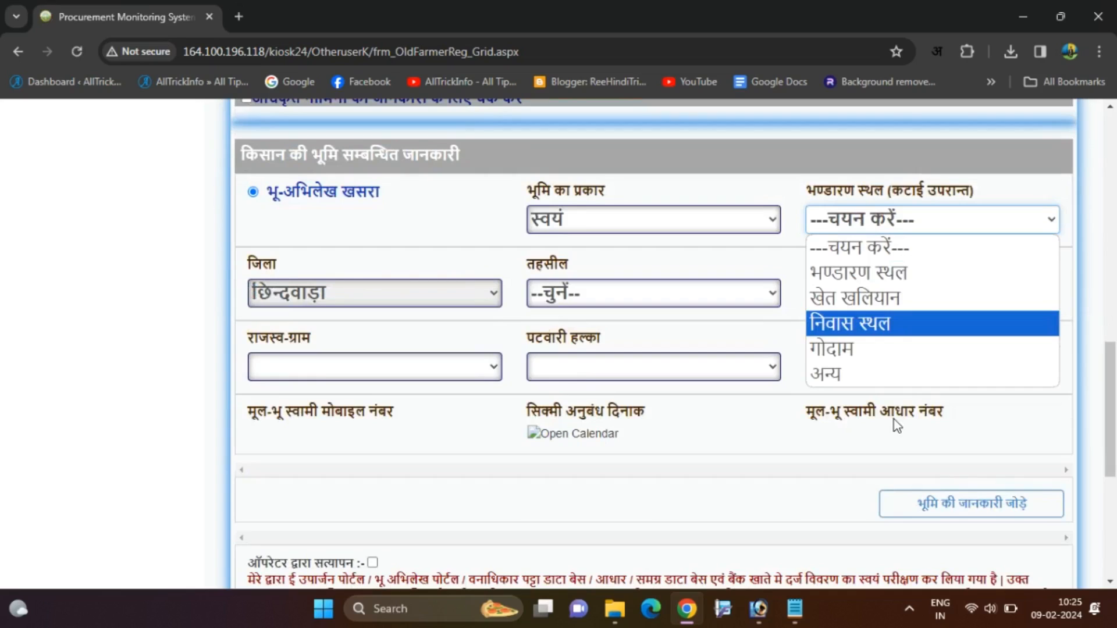
click(859, 329)
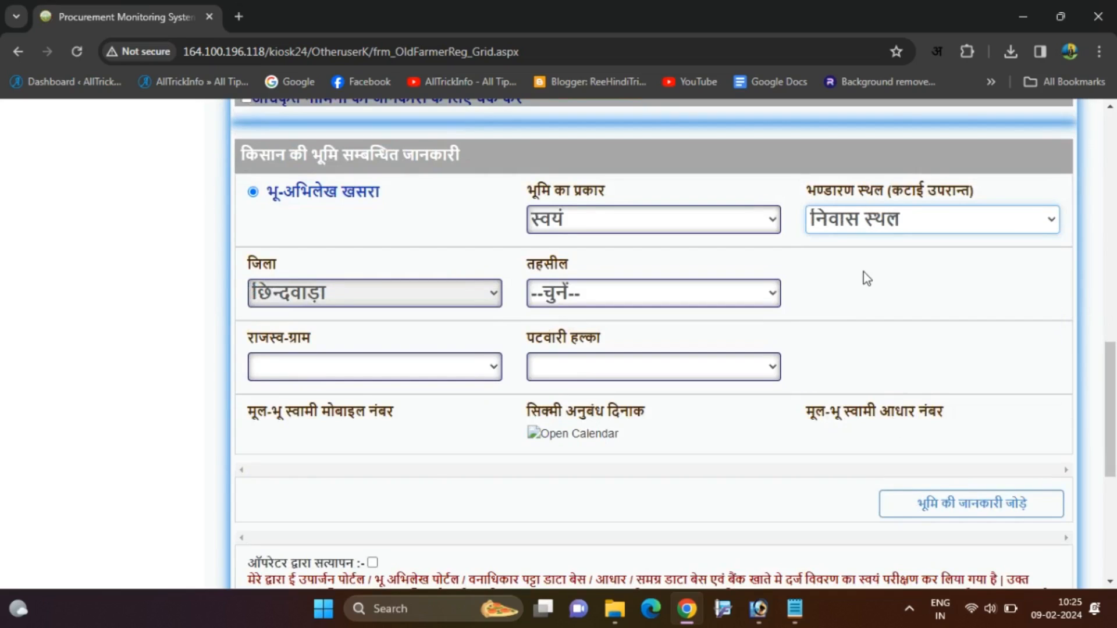
click(597, 307)
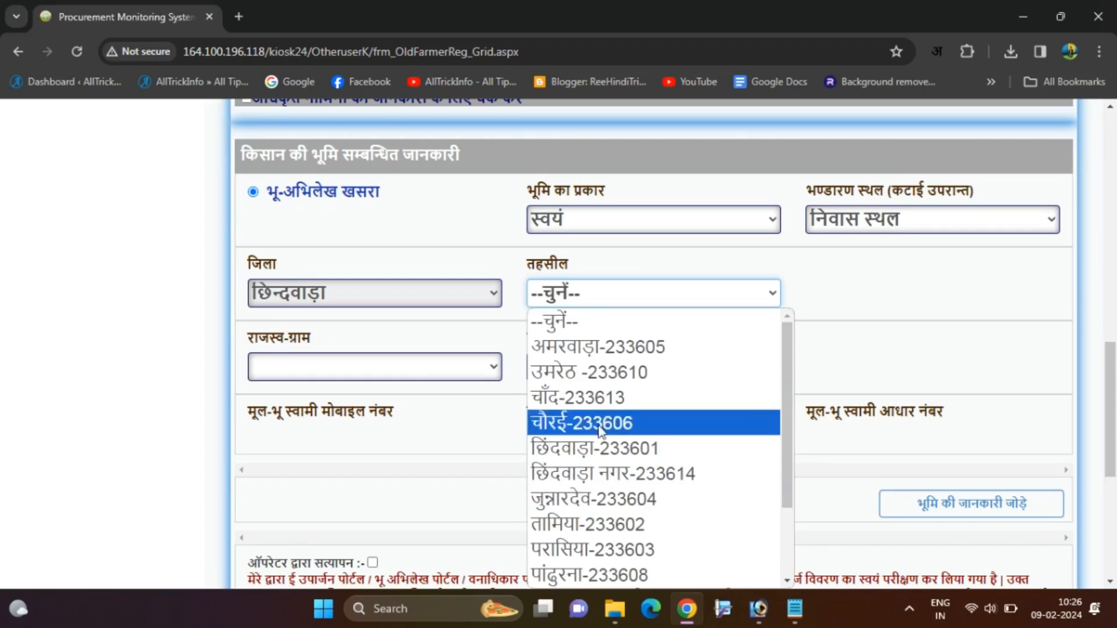
click(589, 452)
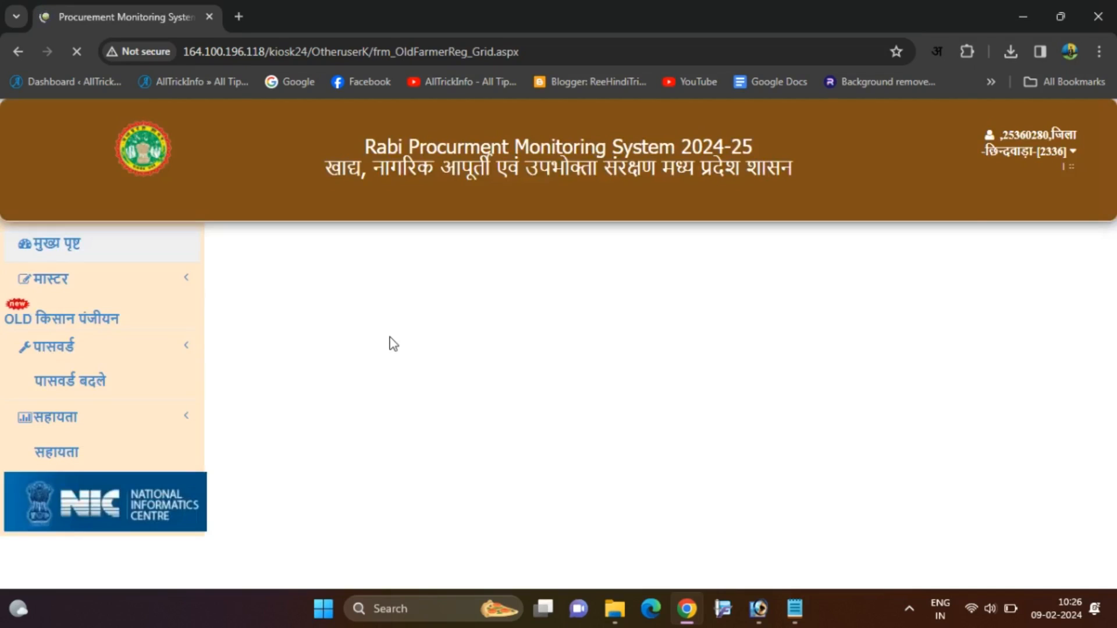
Pick चौसरा-494939 from the राजस्व-ग्राम village list.
scroll(611, 343, down, 2)
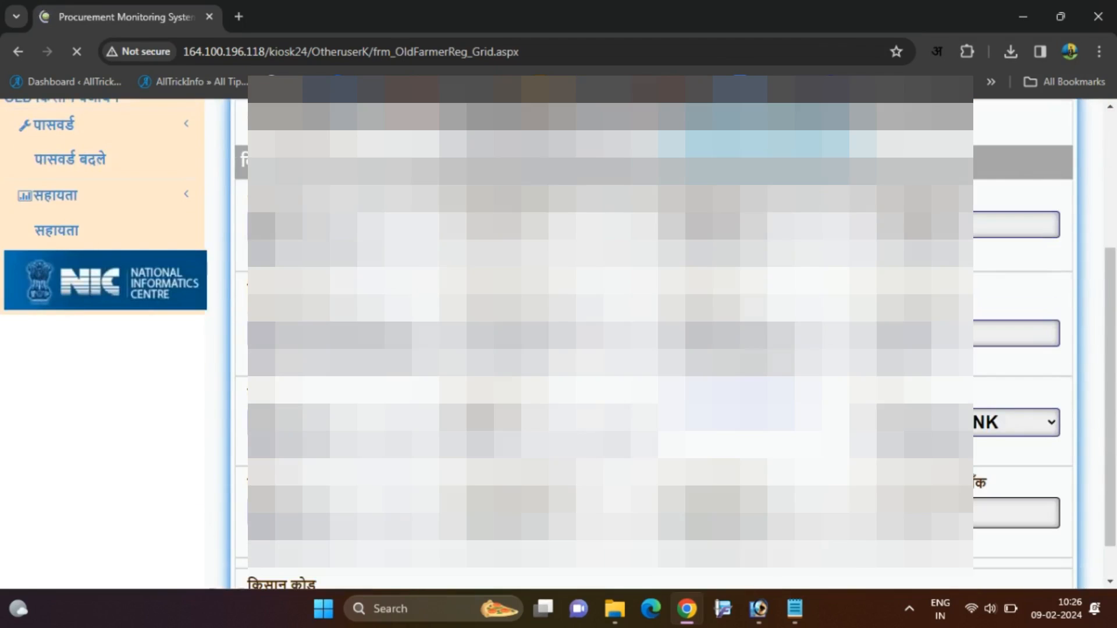
scroll(611, 343, down, 6)
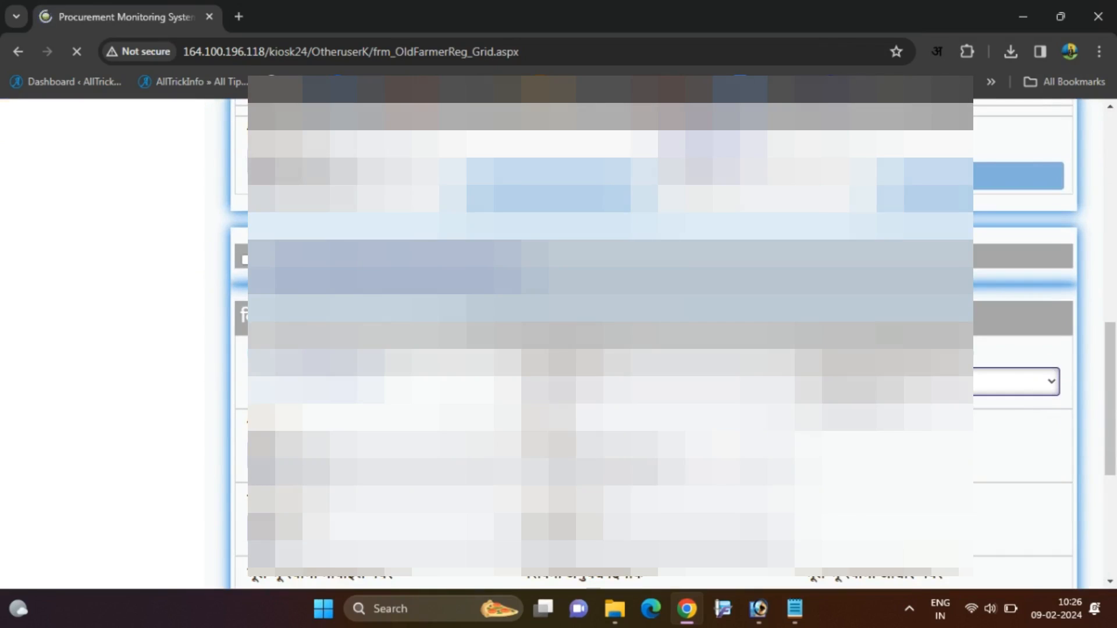
scroll(611, 343, down, 3)
scroll(611, 344, up, 1)
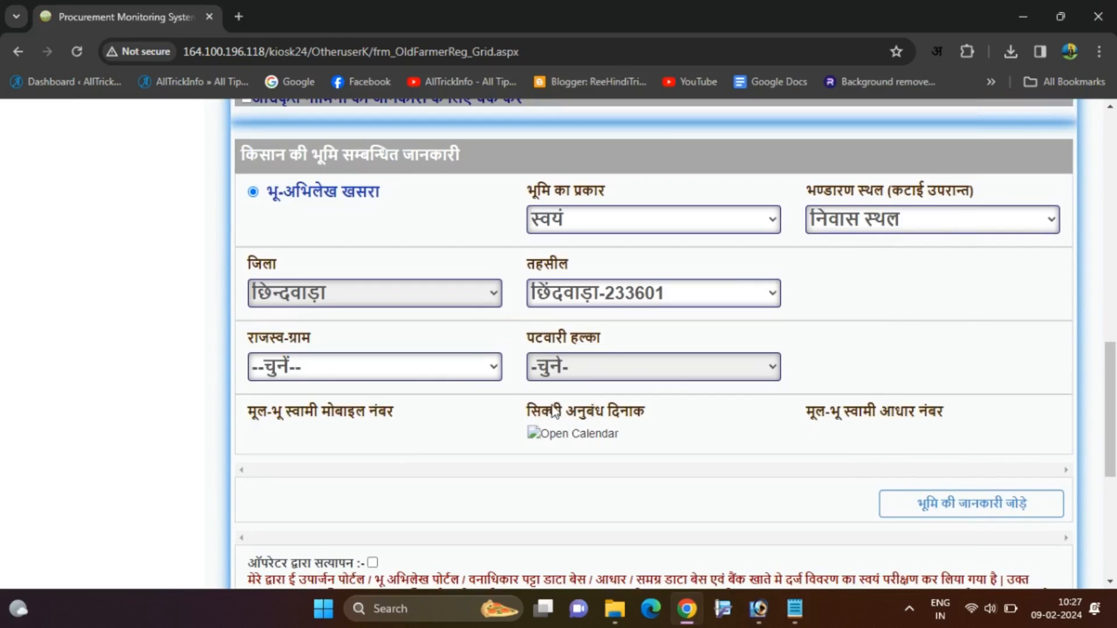
click(461, 368)
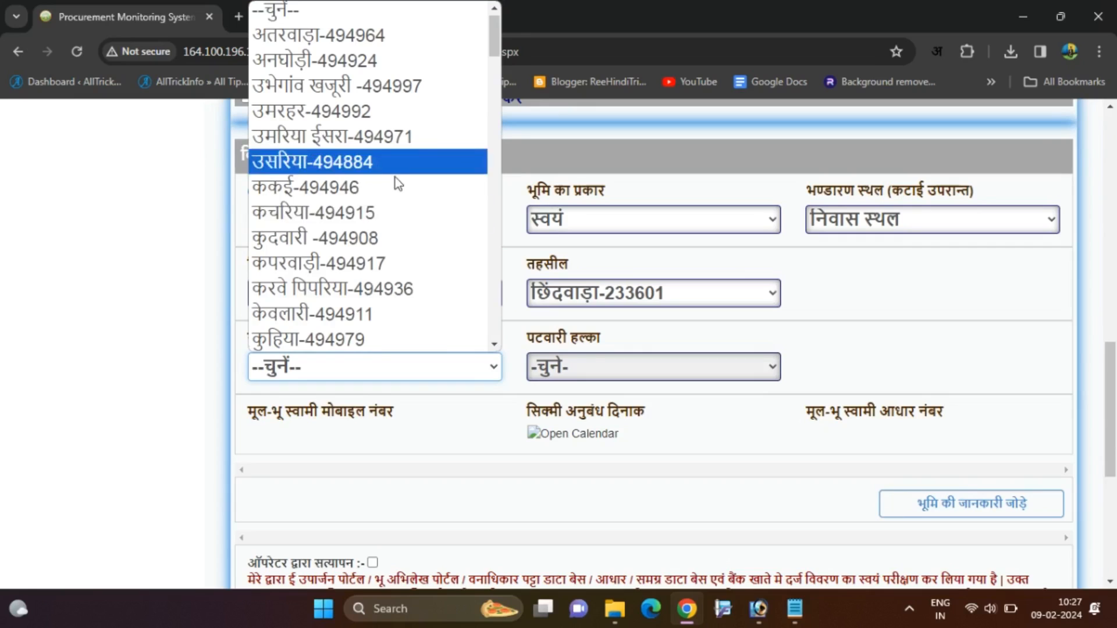
scroll(389, 298, down, 2)
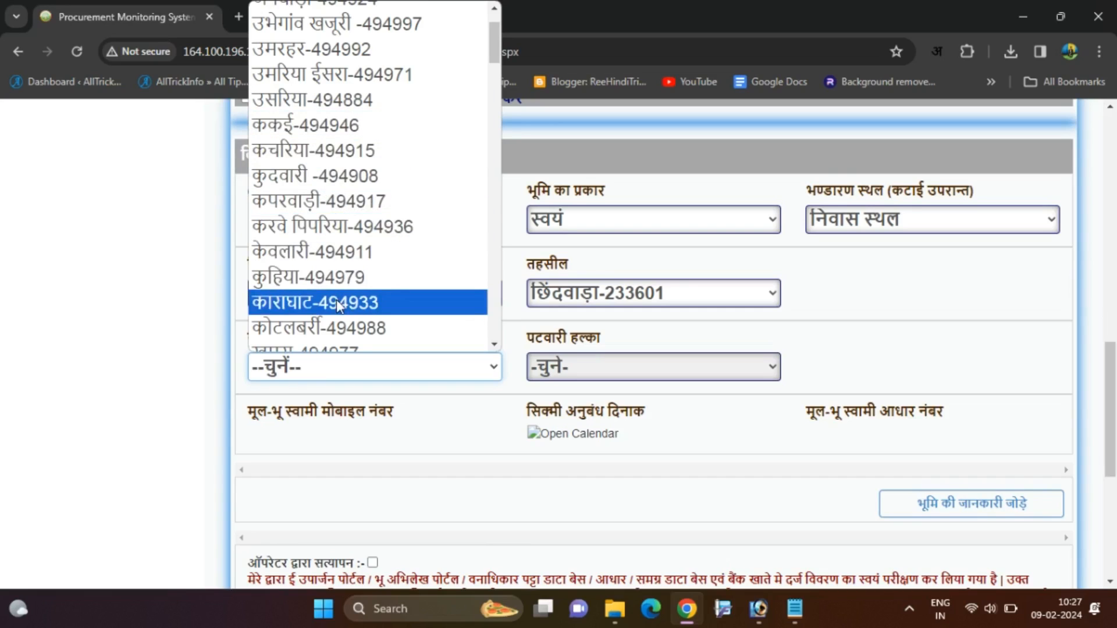
scroll(337, 307, down, 2)
scroll(337, 307, down, 8)
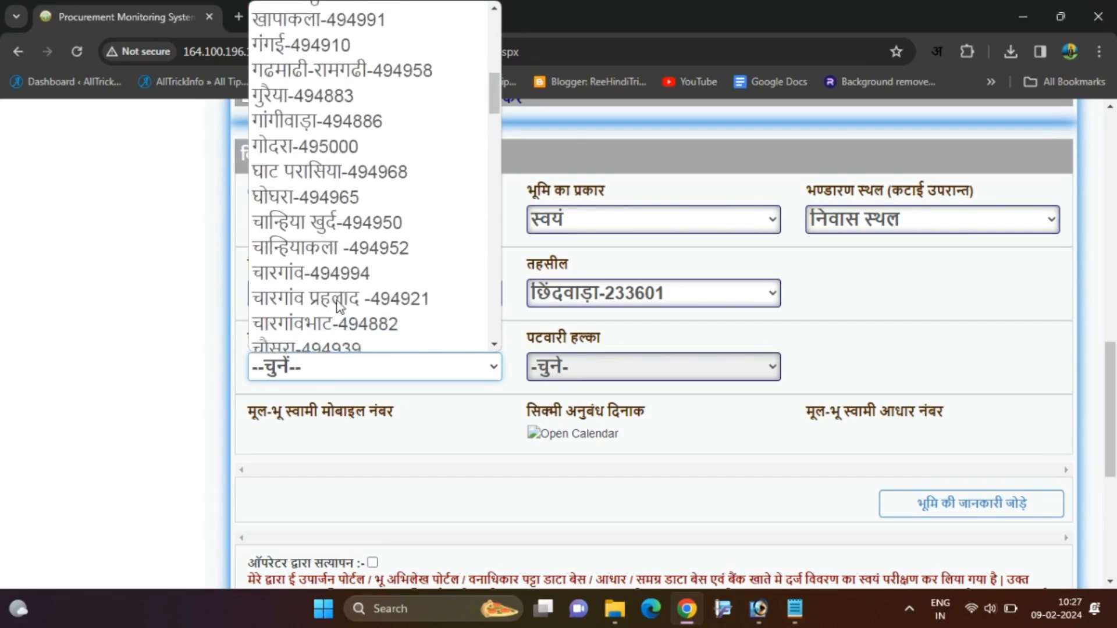
scroll(339, 306, down, 4)
scroll(315, 302, up, 12)
scroll(291, 298, down, 5)
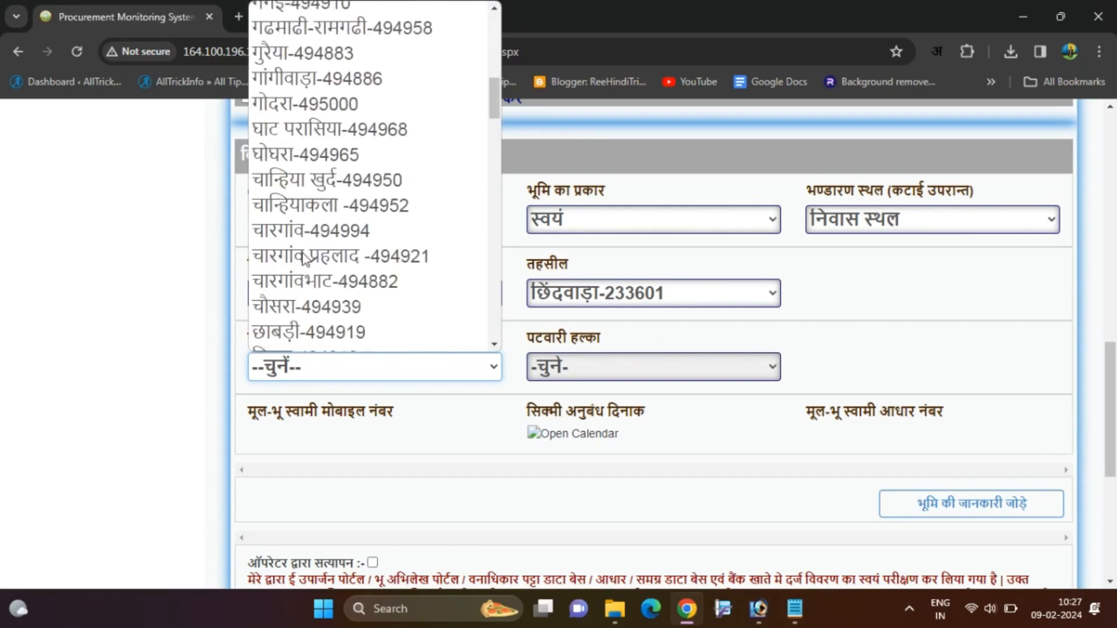
click(291, 291)
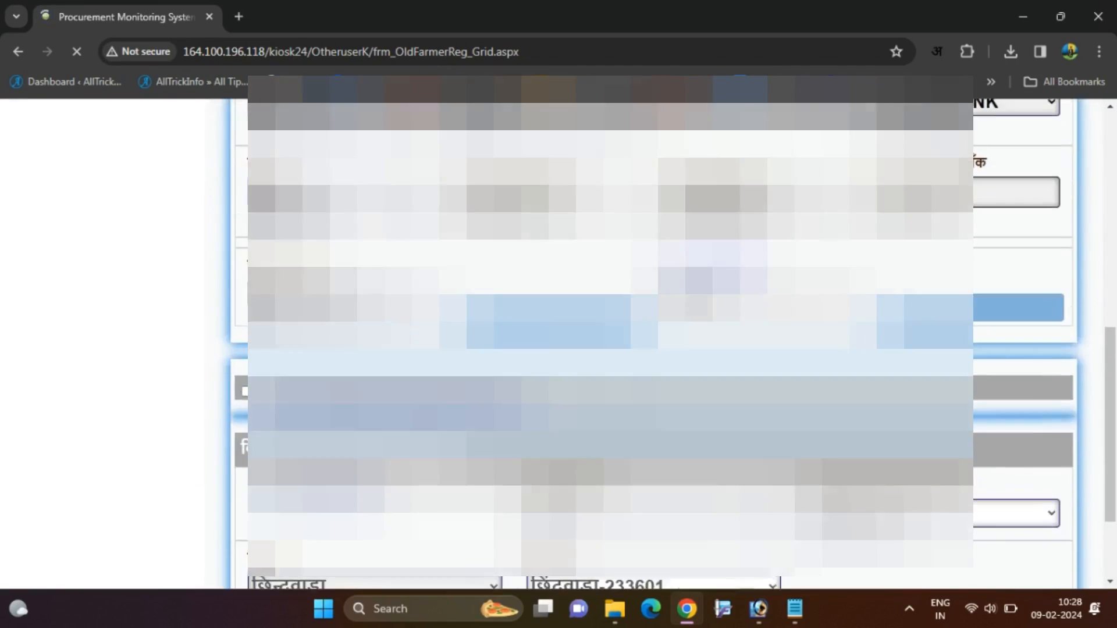
Give khasra 2/1/8 an irrigated expected yield of 45, tick it, and add it.
scroll(703, 414, down, 3)
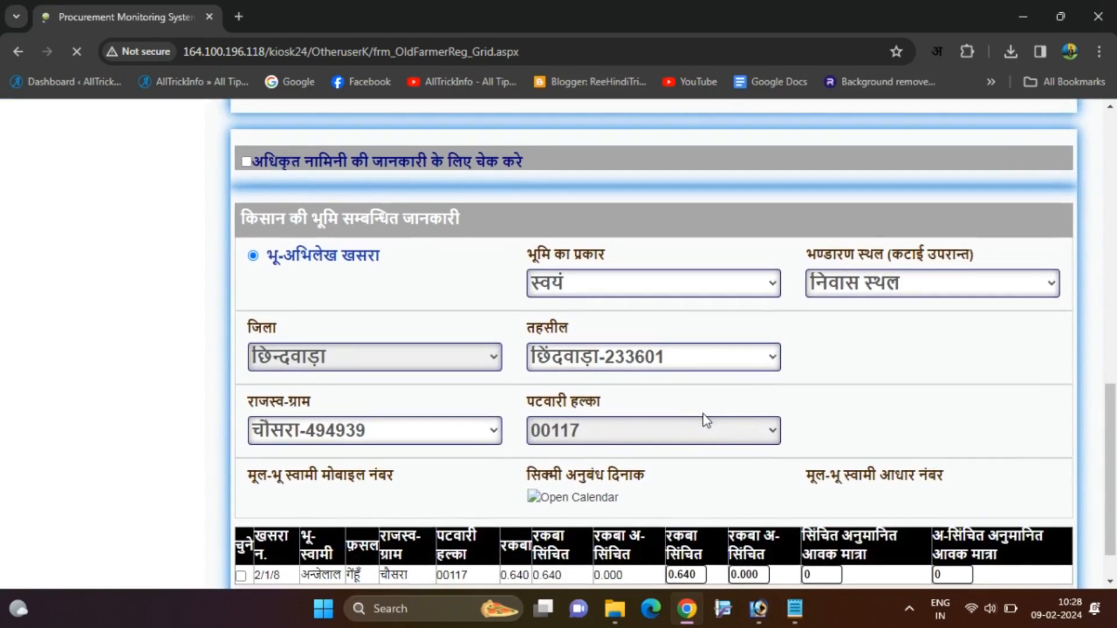
scroll(611, 497, down, 2)
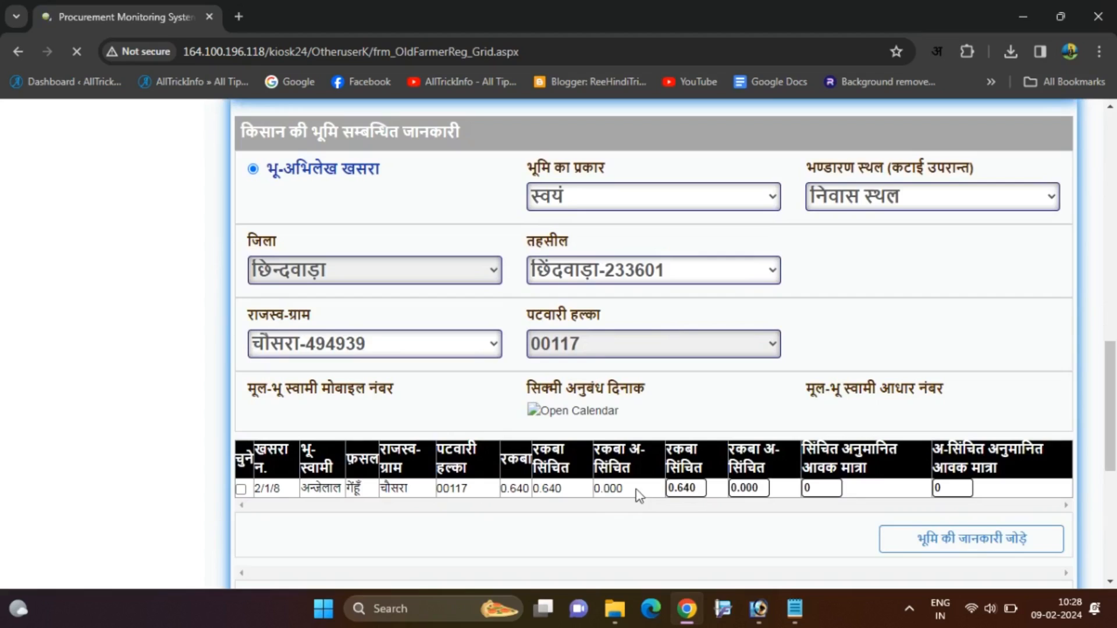
double_click(813, 489)
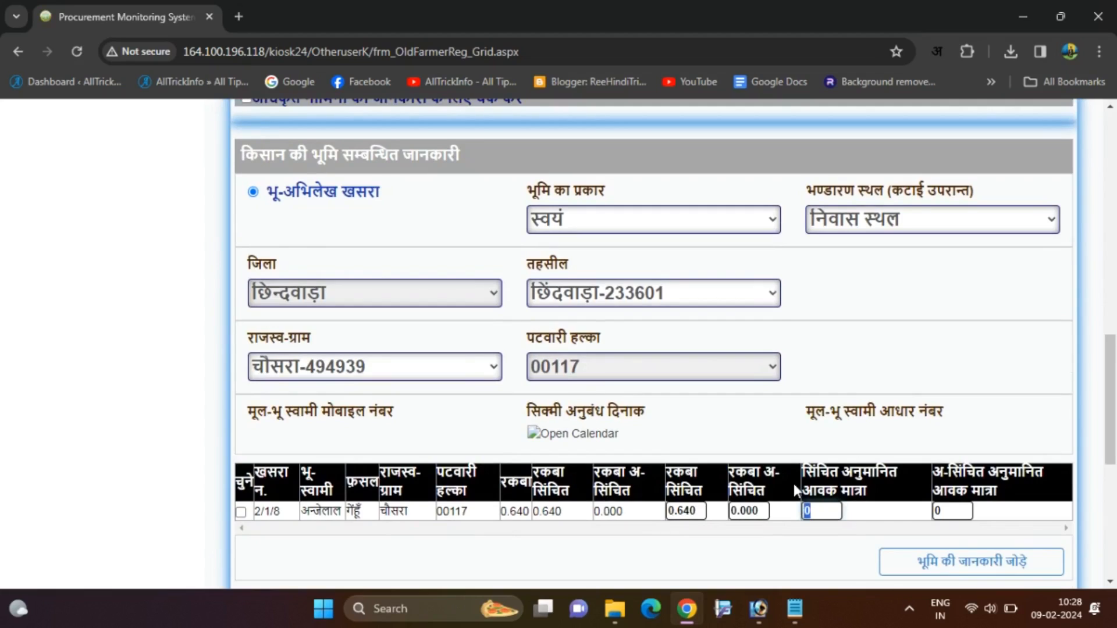
text(45)
scroll(577, 450, down, 2)
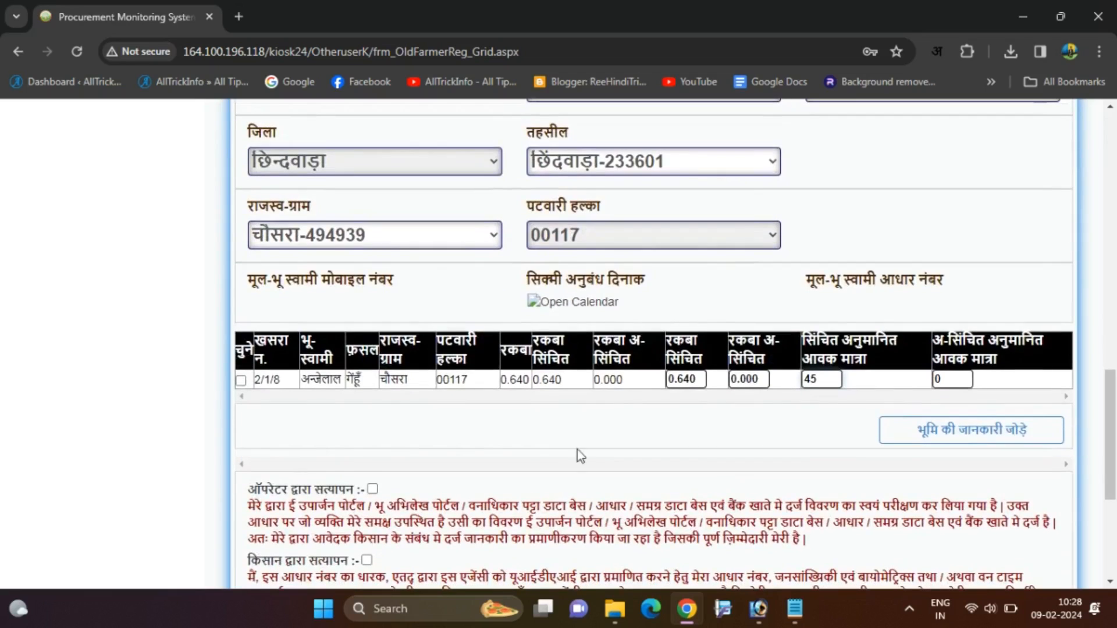
click(241, 381)
click(967, 441)
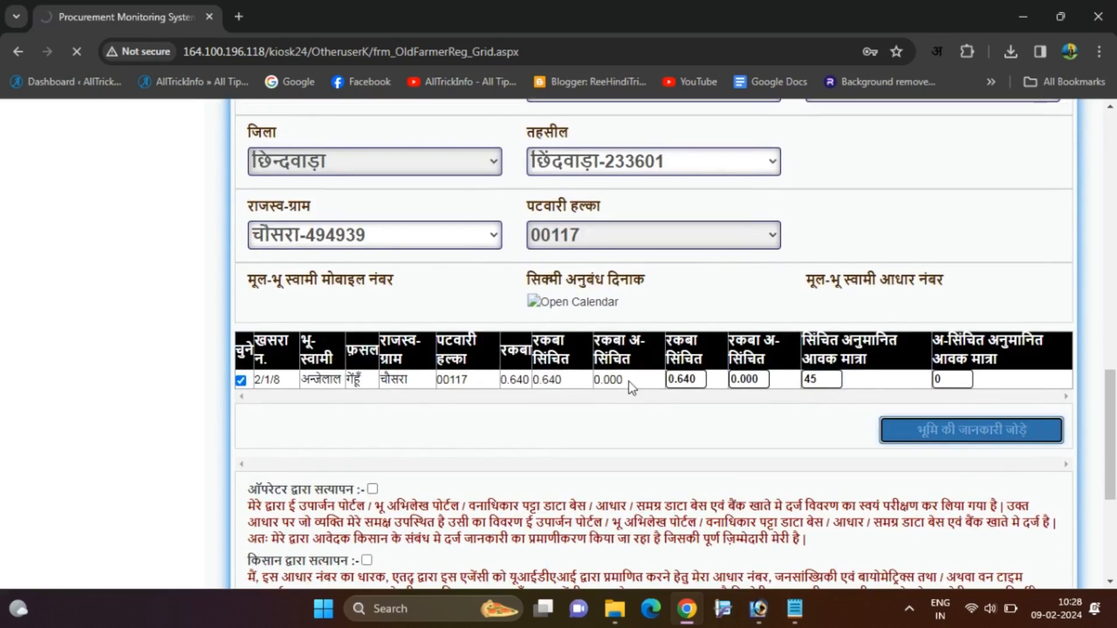
scroll(629, 382, down, 2)
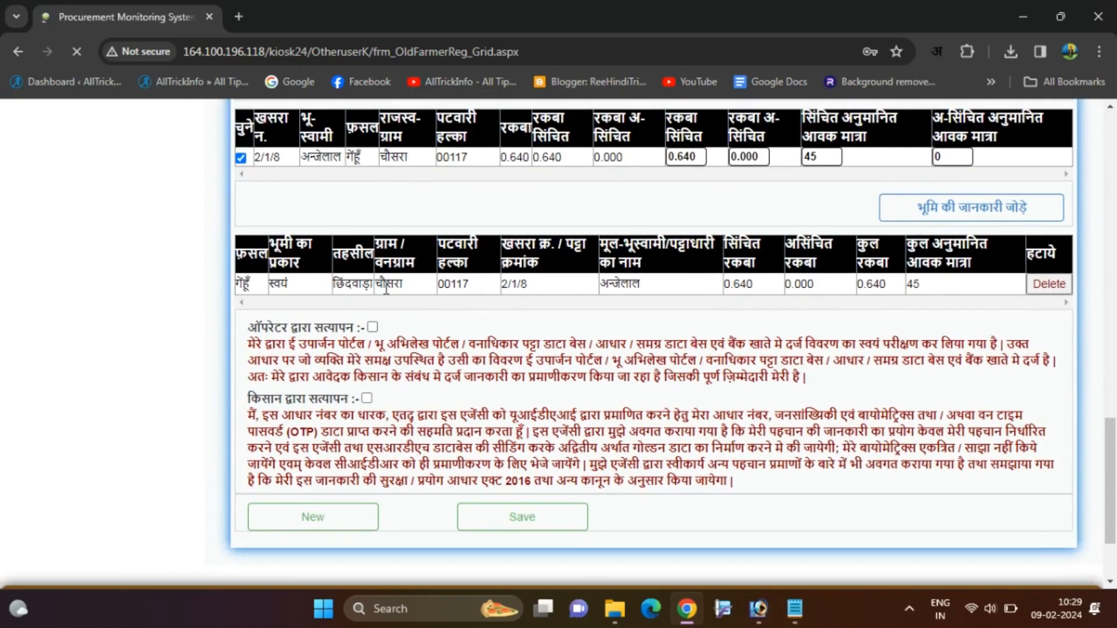
Tick the operator (ऑपरेटर द्वारा सत्यापन) and farmer (किसान द्वारा सत्यापन) verification declarations.
scroll(929, 288, up, 3)
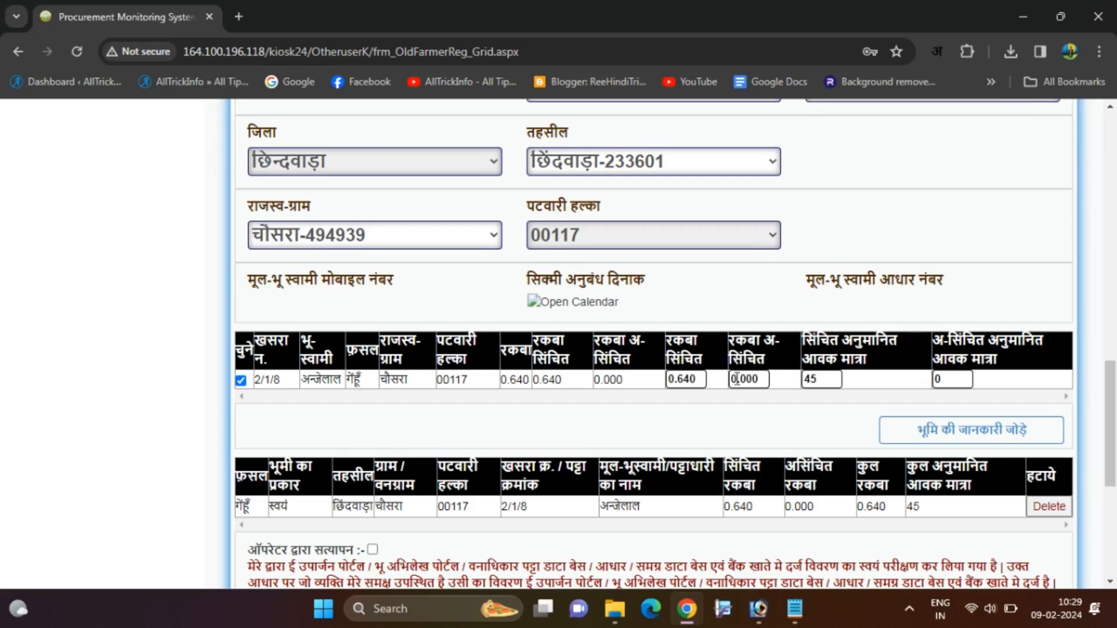
scroll(732, 379, down, 5)
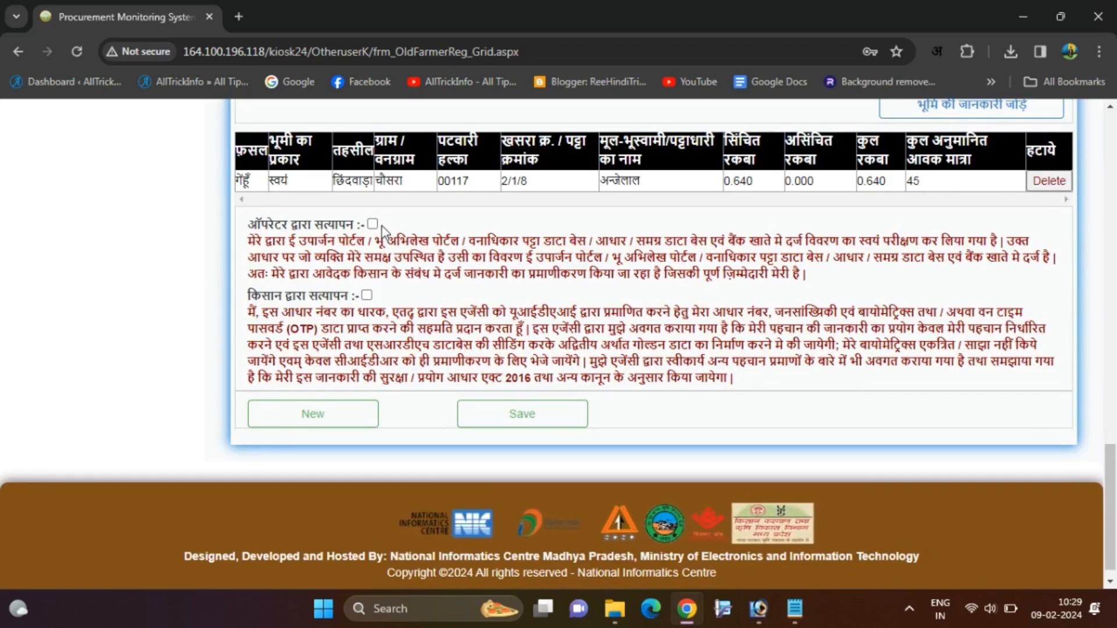
scroll(383, 232, up, 2)
scroll(383, 232, down, 1)
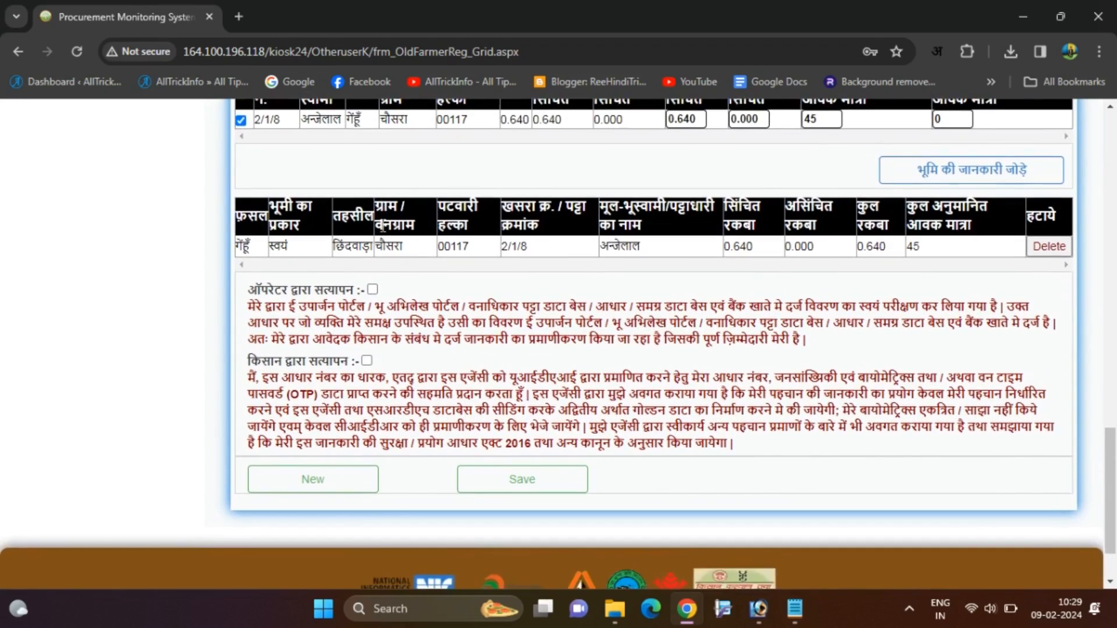
click(373, 290)
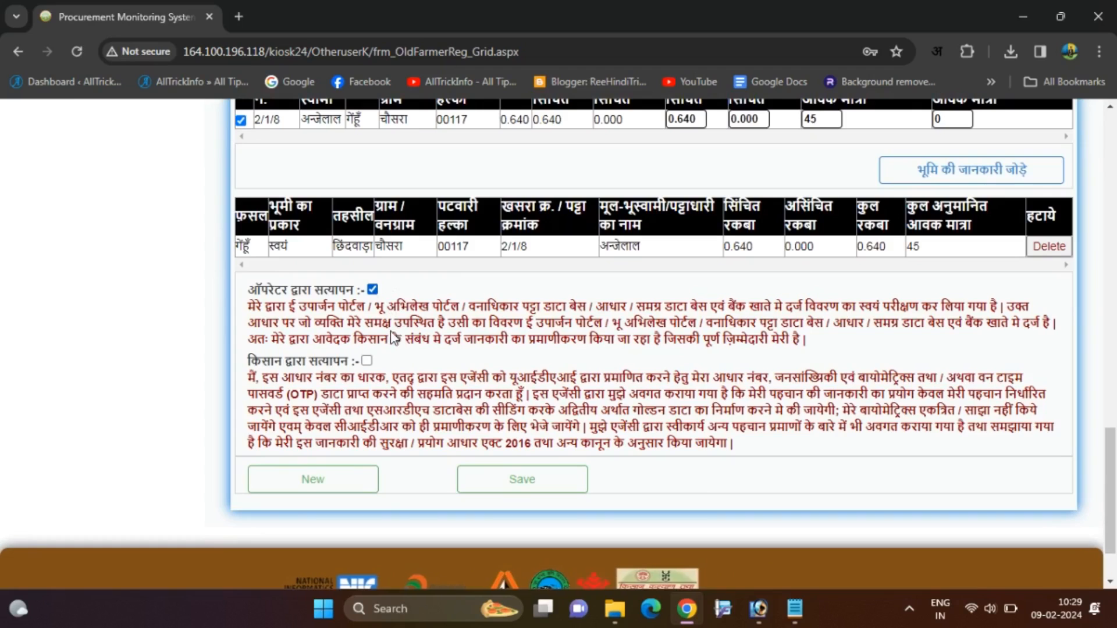
click(366, 362)
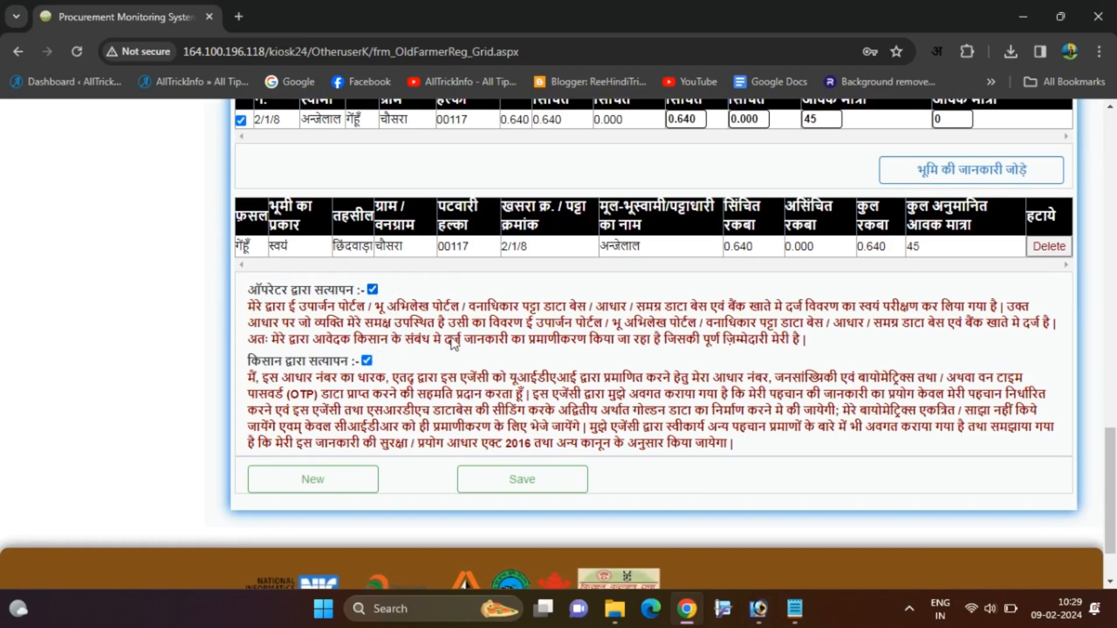
scroll(492, 355, down, 1)
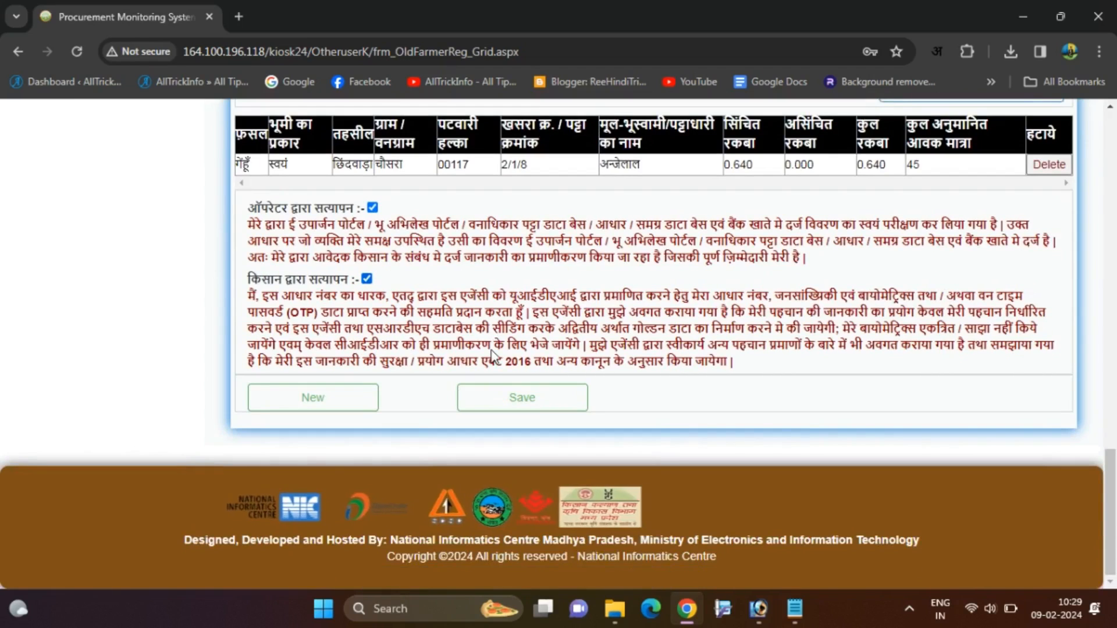
Save the khasra land details and acknowledge the saved confirmation alert.
click(531, 402)
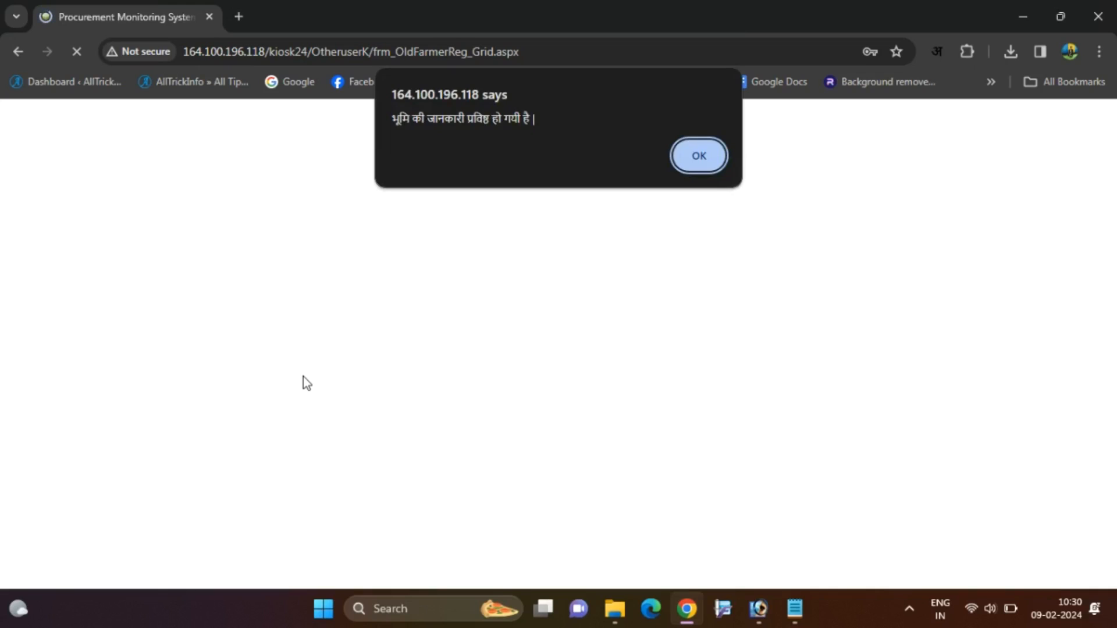
click(706, 159)
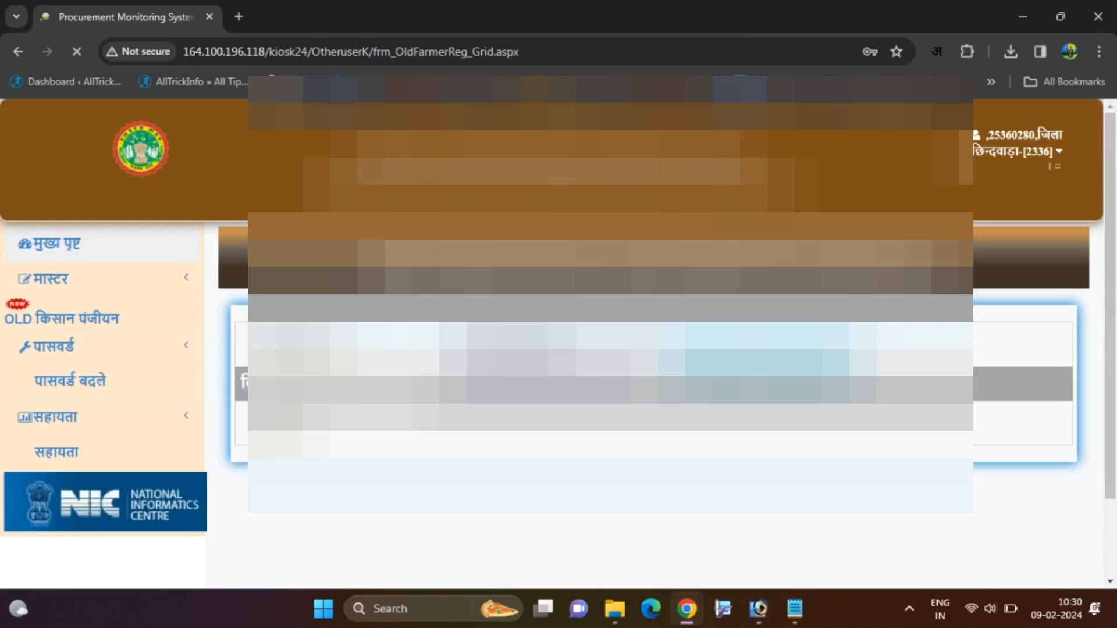
scroll(611, 349, down, 3)
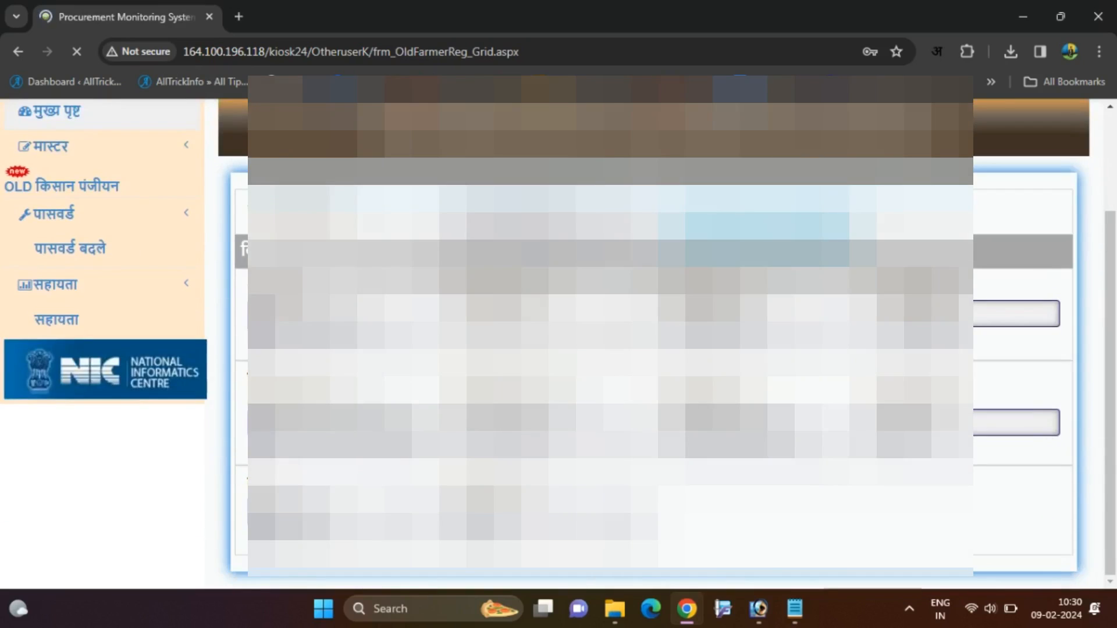
scroll(611, 349, up, 3)
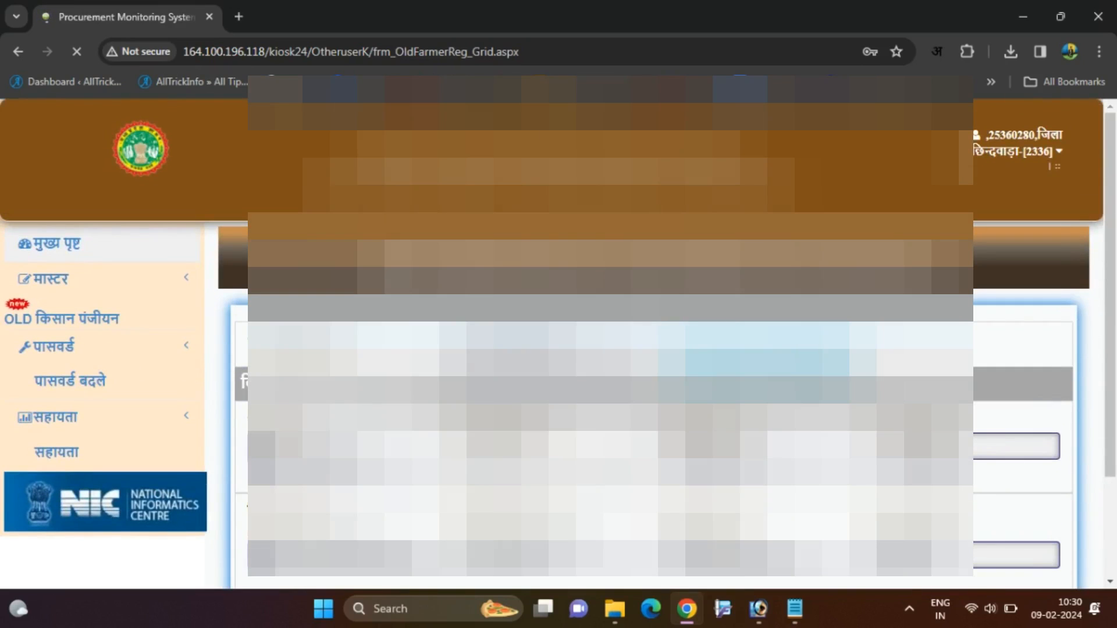